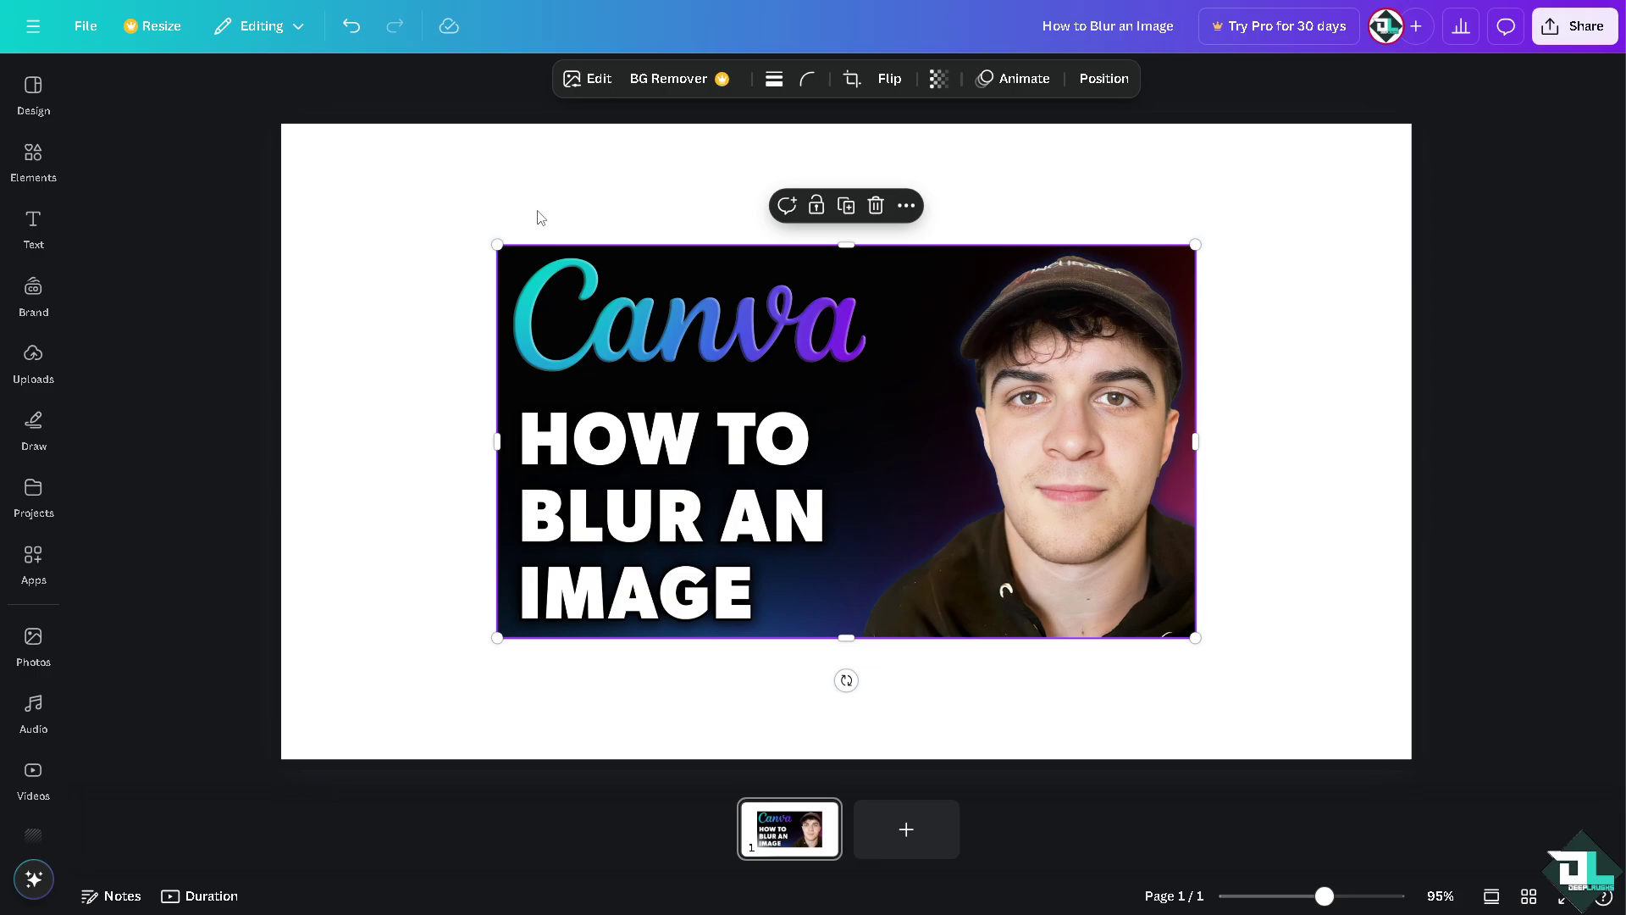
- Stretch the How to Blur an Image thumbnail picture to fill the 1280 × 720 page
left_click_drag(498, 245, 269, 146)
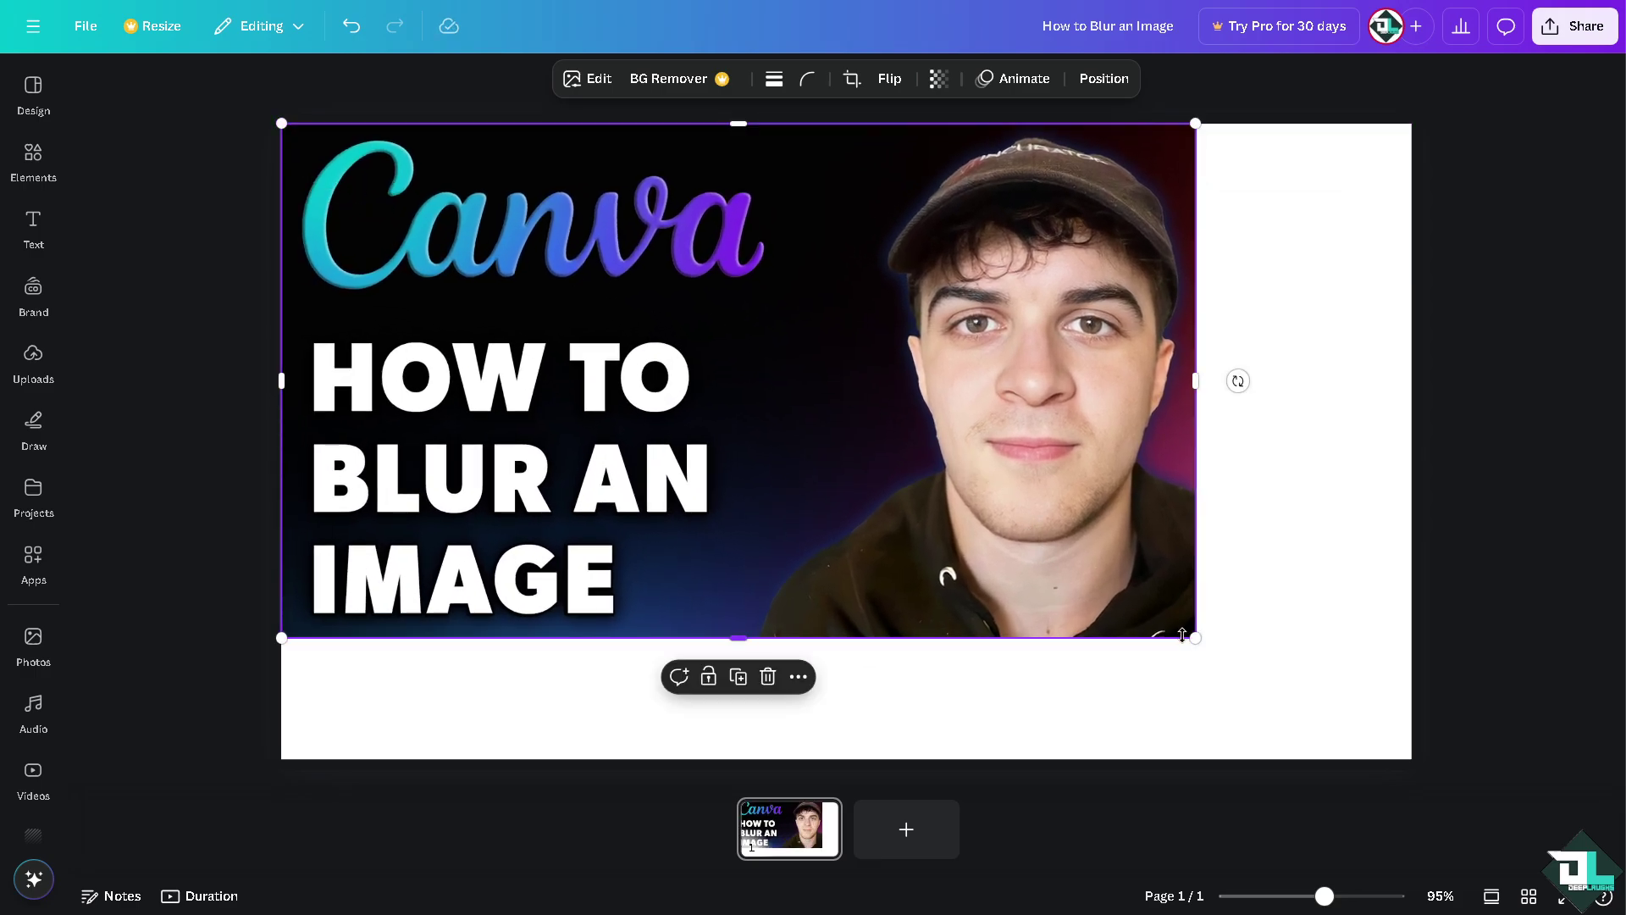
left_click_drag(1195, 637, 1417, 723)
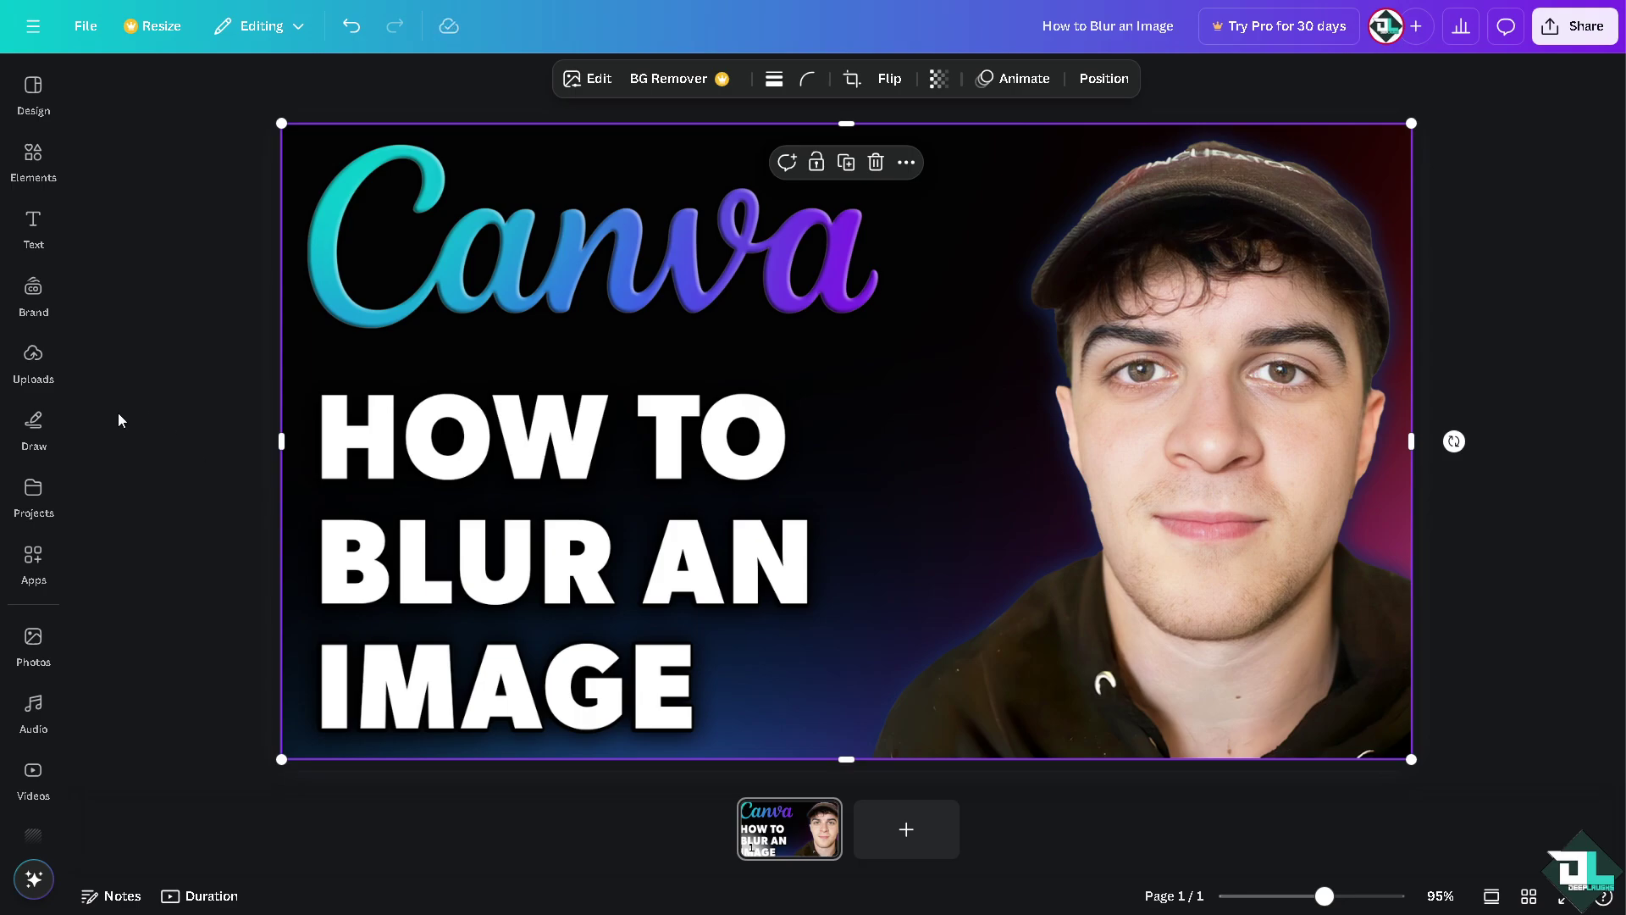
- Browse the Photos, Audio and Videos libraries in the side panel
left_click(33, 708)
left_click(34, 660)
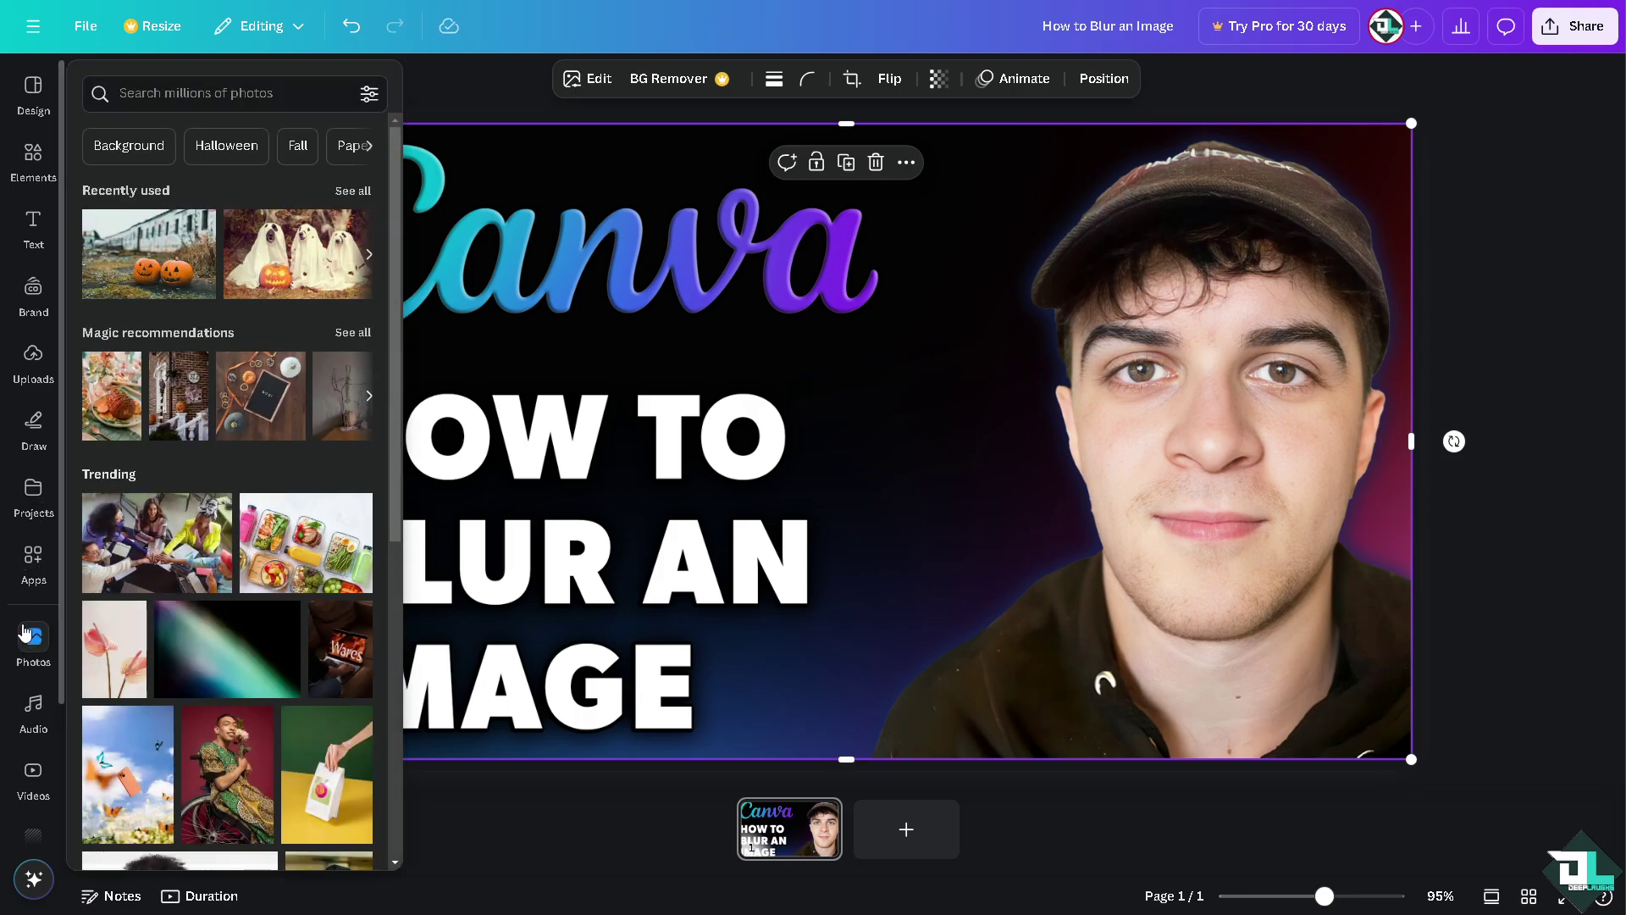
left_click(33, 775)
left_click(38, 648)
left_click(33, 707)
left_click(33, 811)
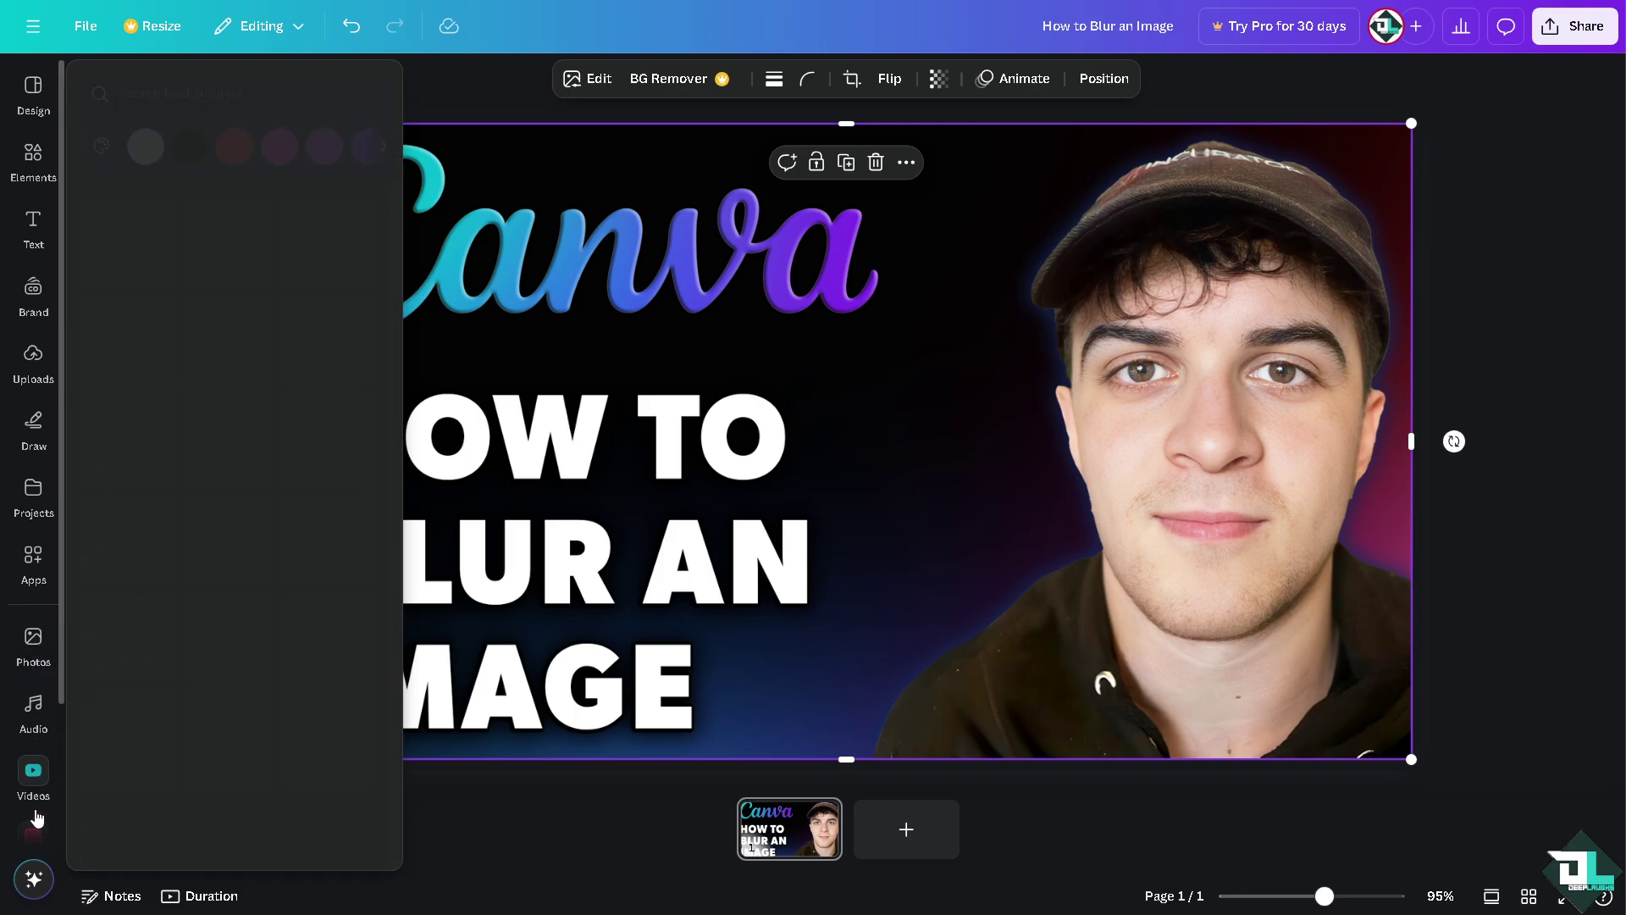
left_click(34, 812)
scroll(34, 762, "down", 2)
left_click(33, 603)
left_click(34, 468)
- Add the Photos app from the Apps collection and insert a blank second page
left_click(34, 390)
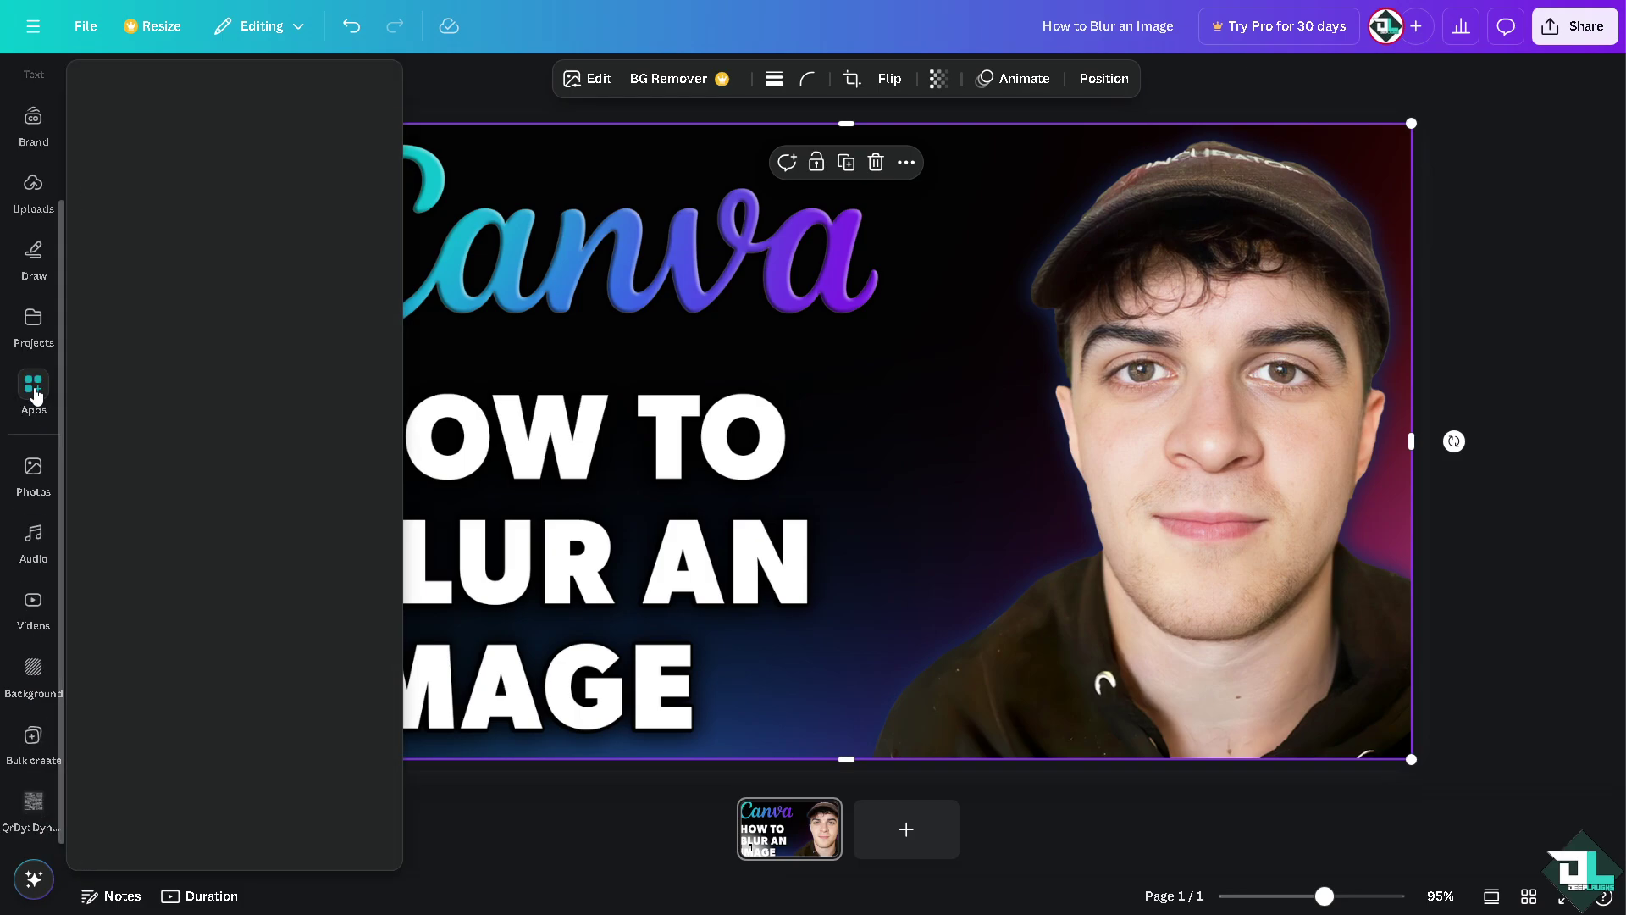
scroll(158, 661, "down", 4)
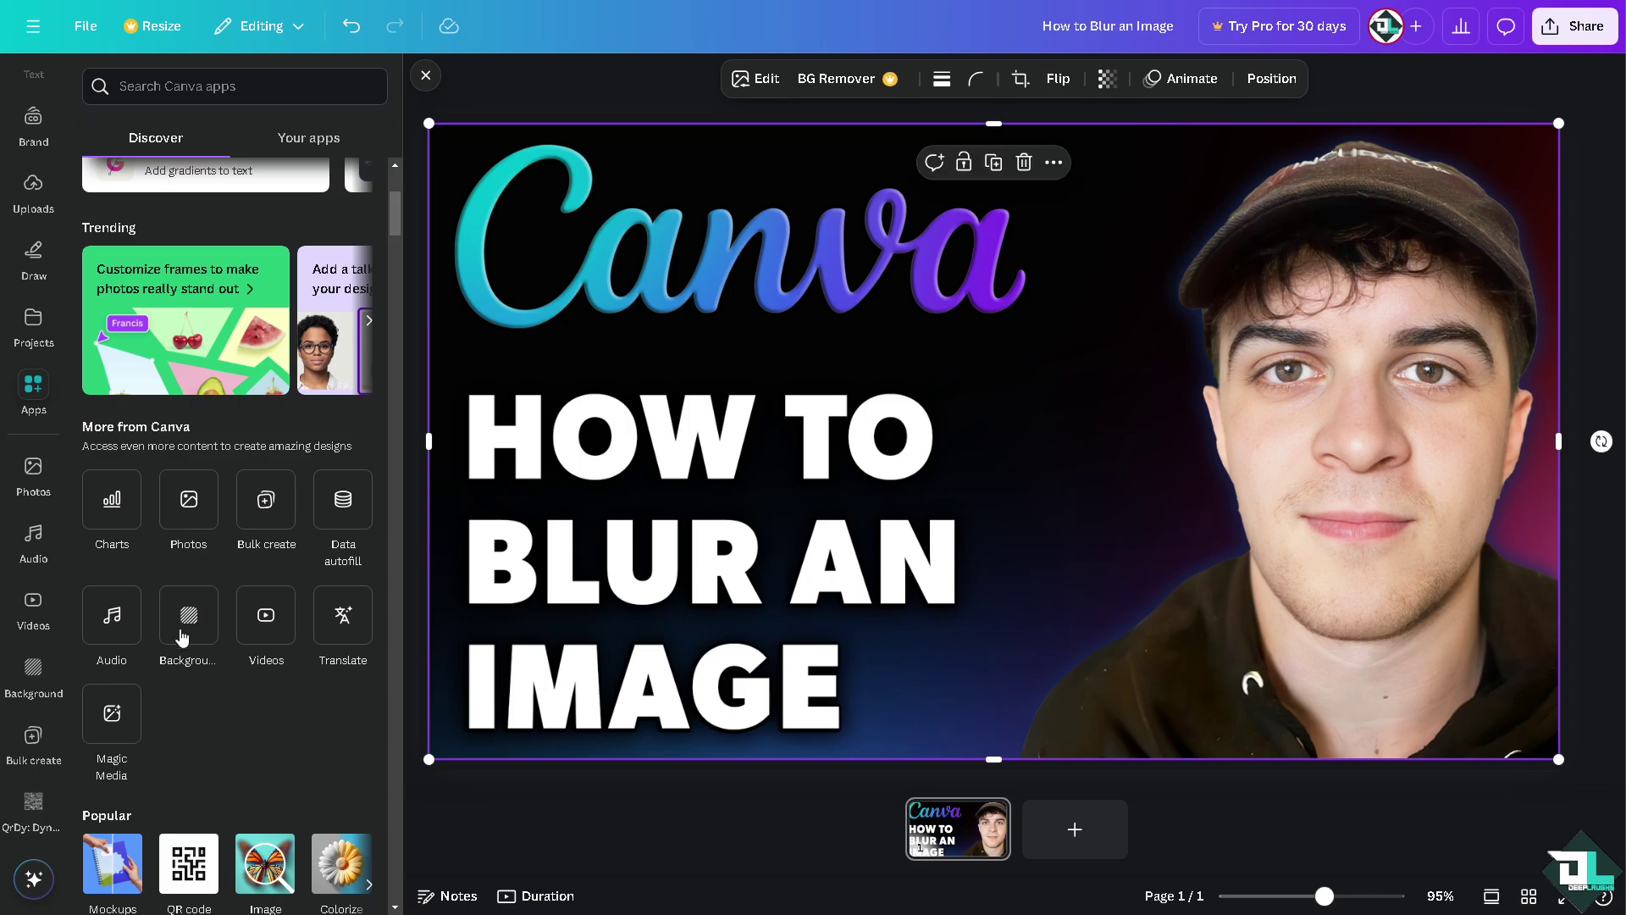
left_click(188, 500)
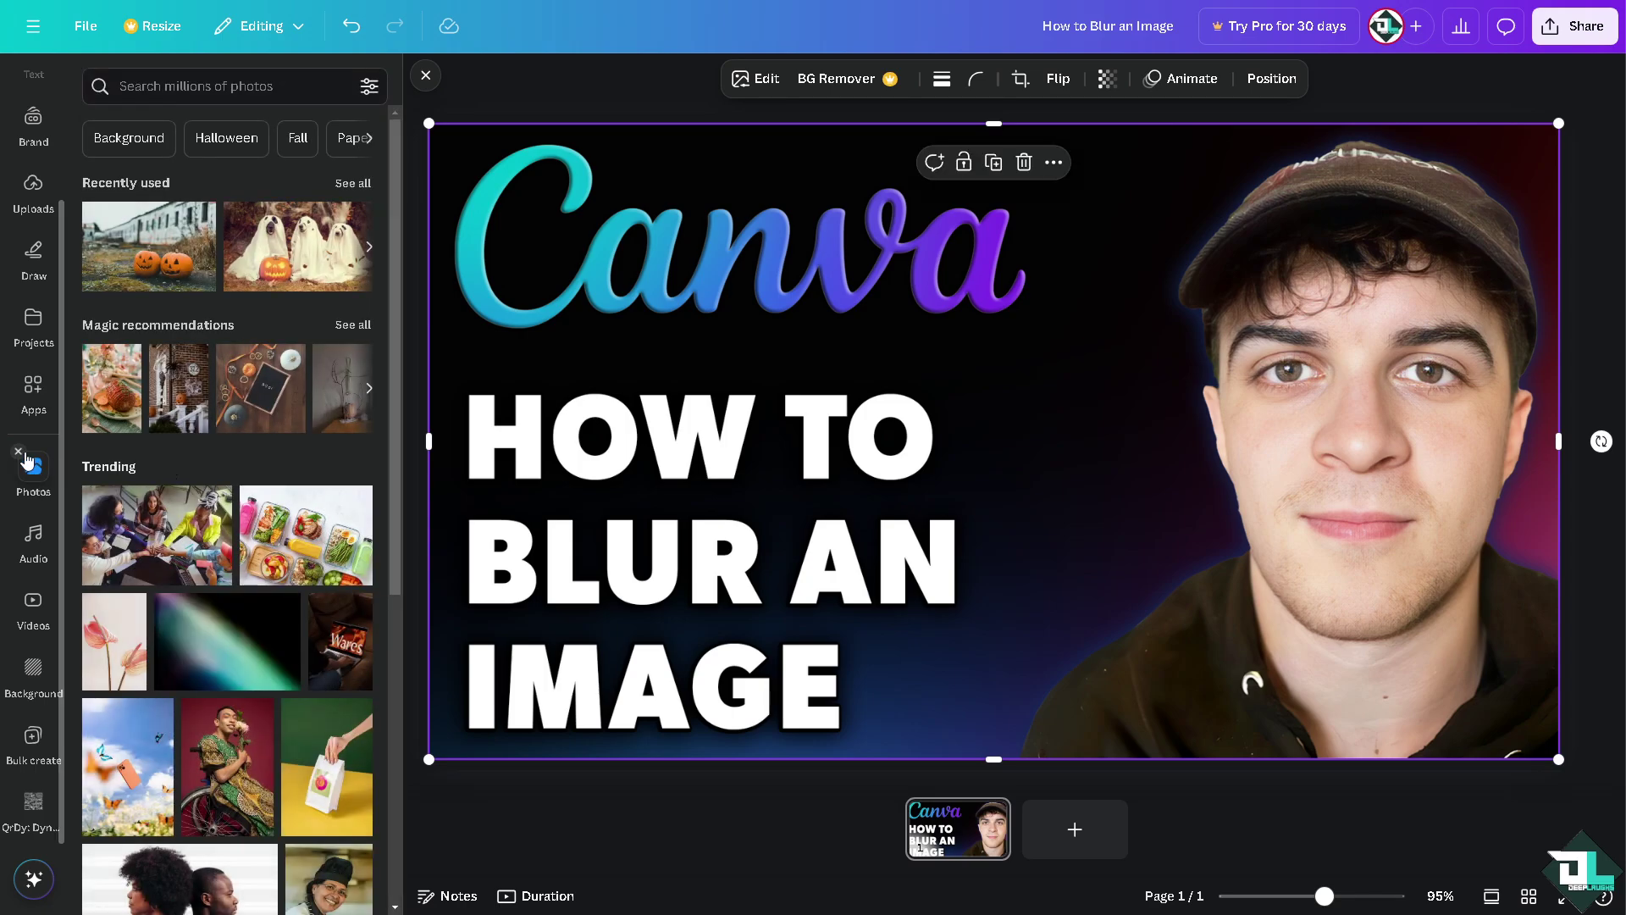
left_click(48, 540)
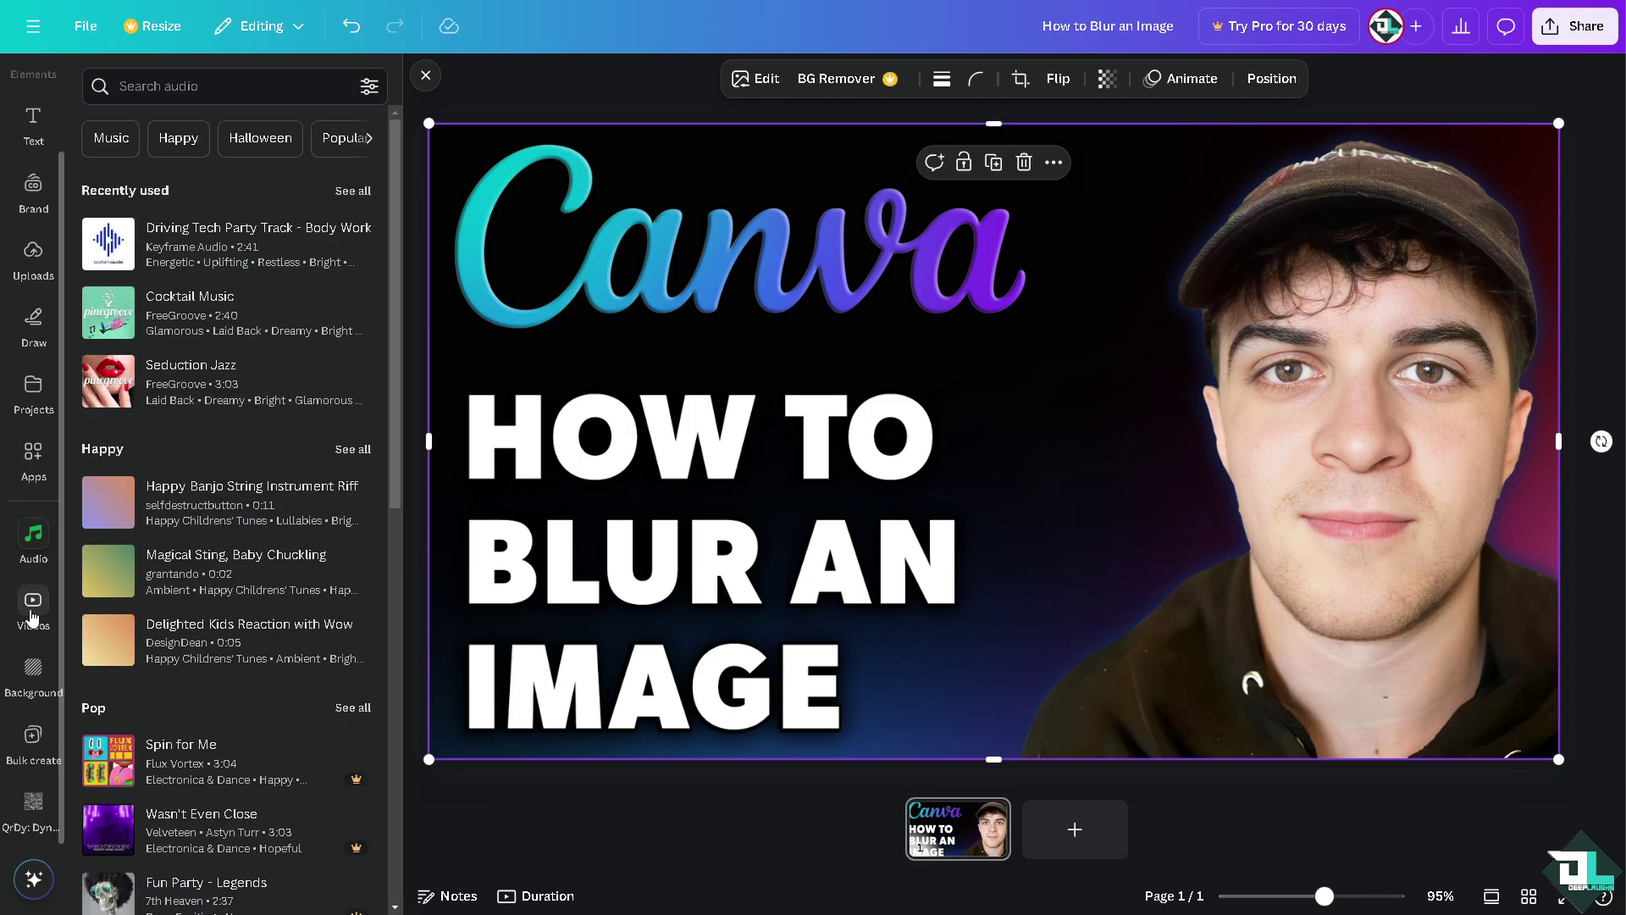
scroll(20, 462, "up", 2)
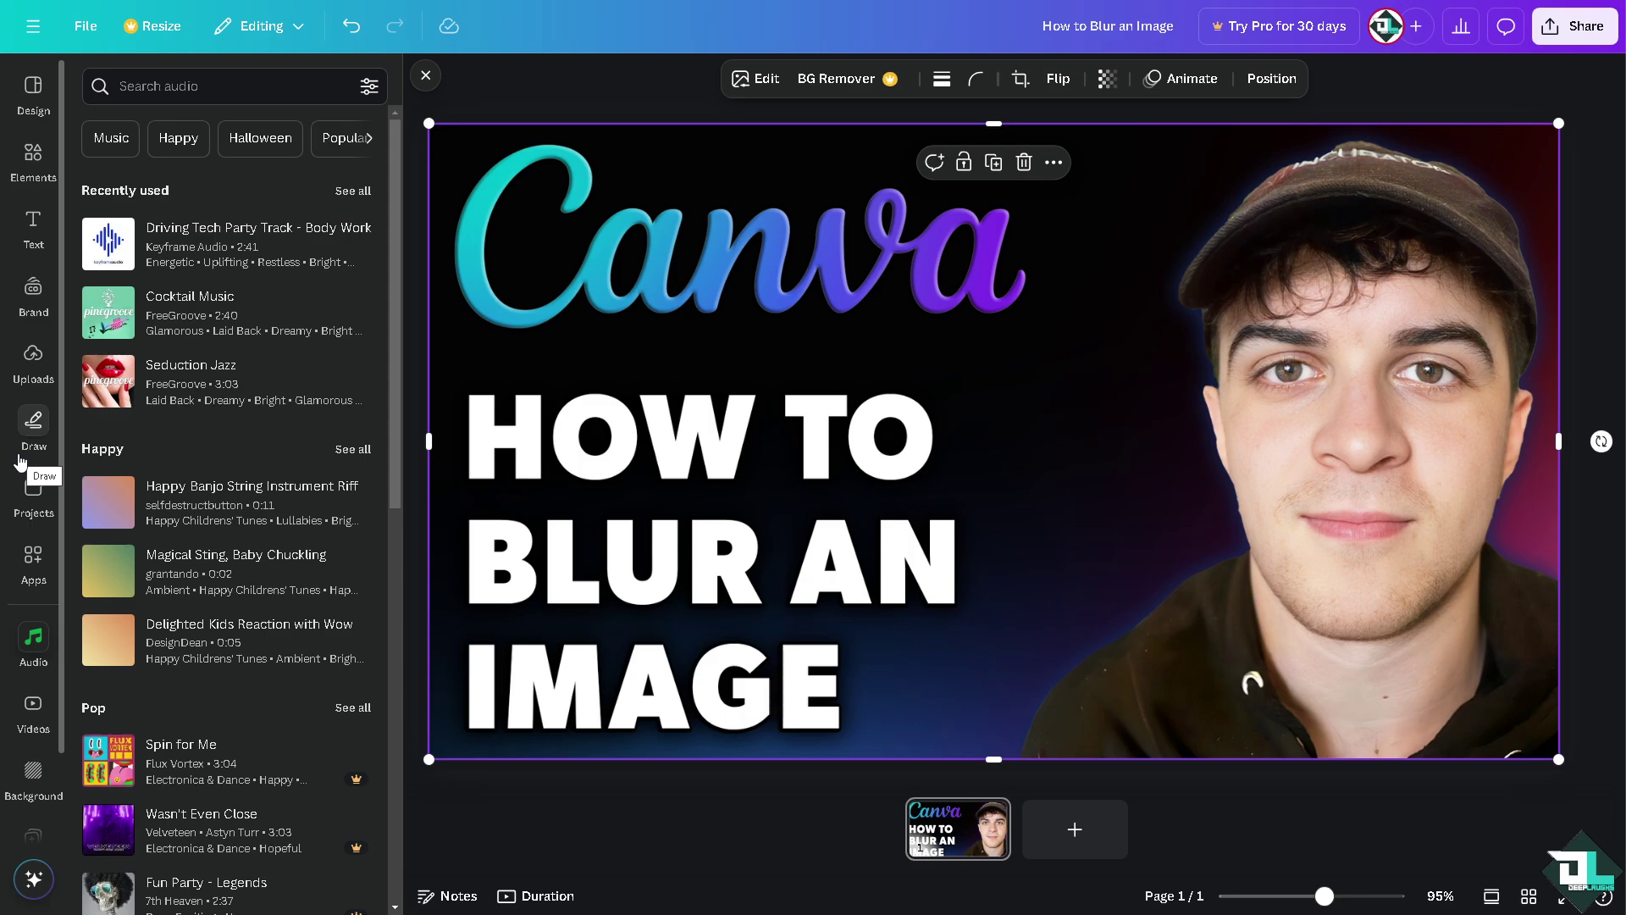
scroll(30, 621, "down", 2)
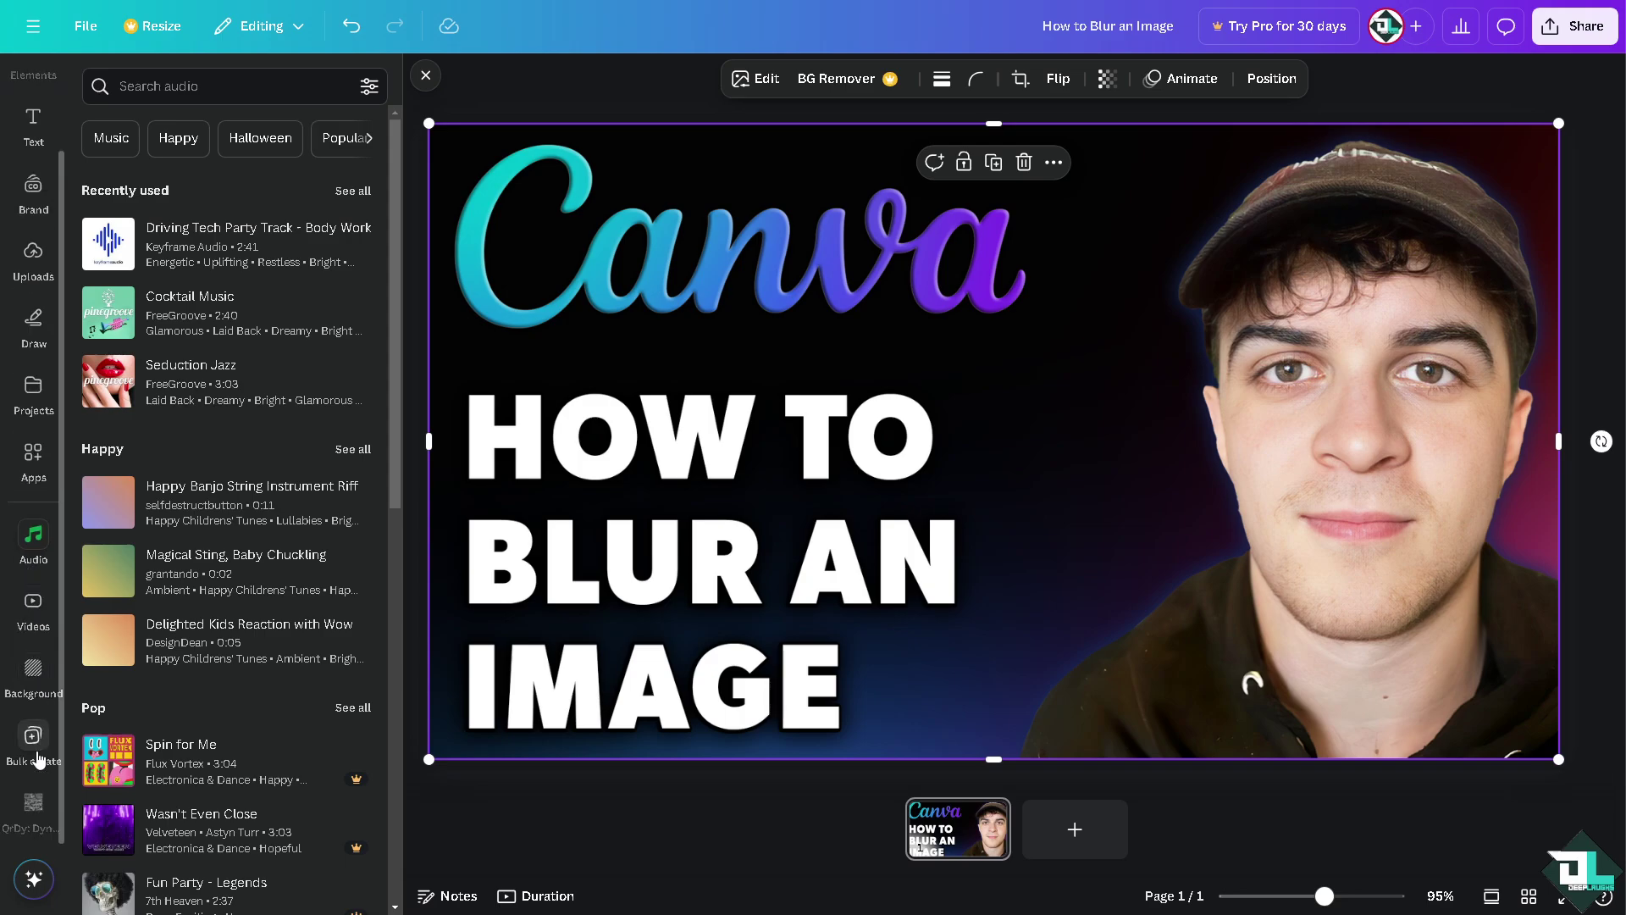
left_click(33, 462)
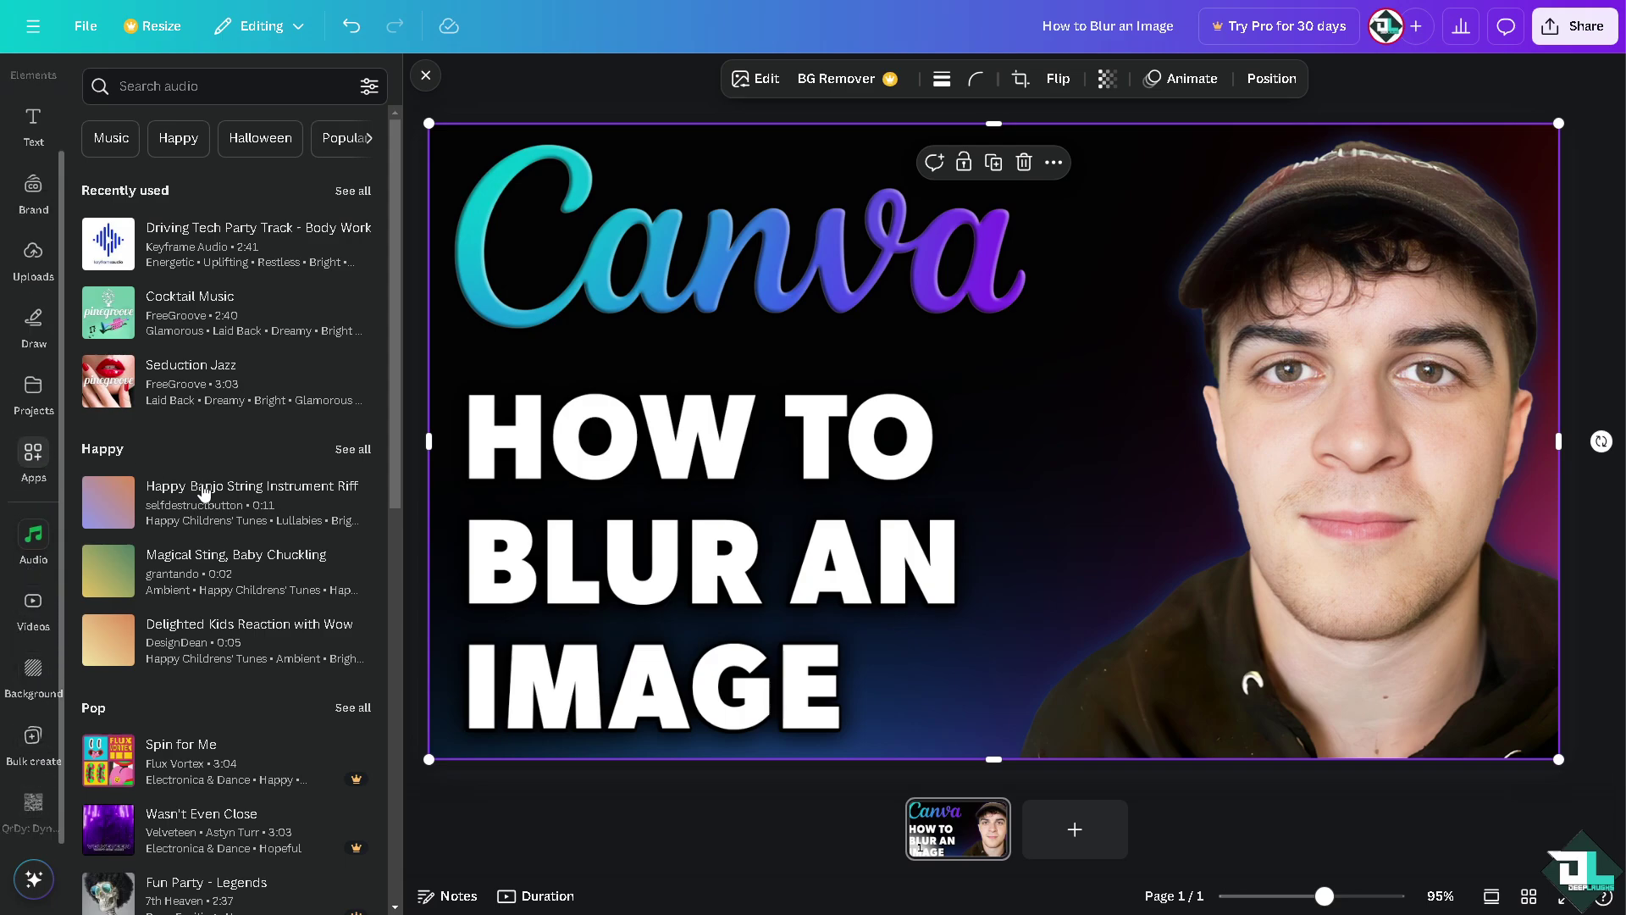
scroll(206, 535, "down", 5)
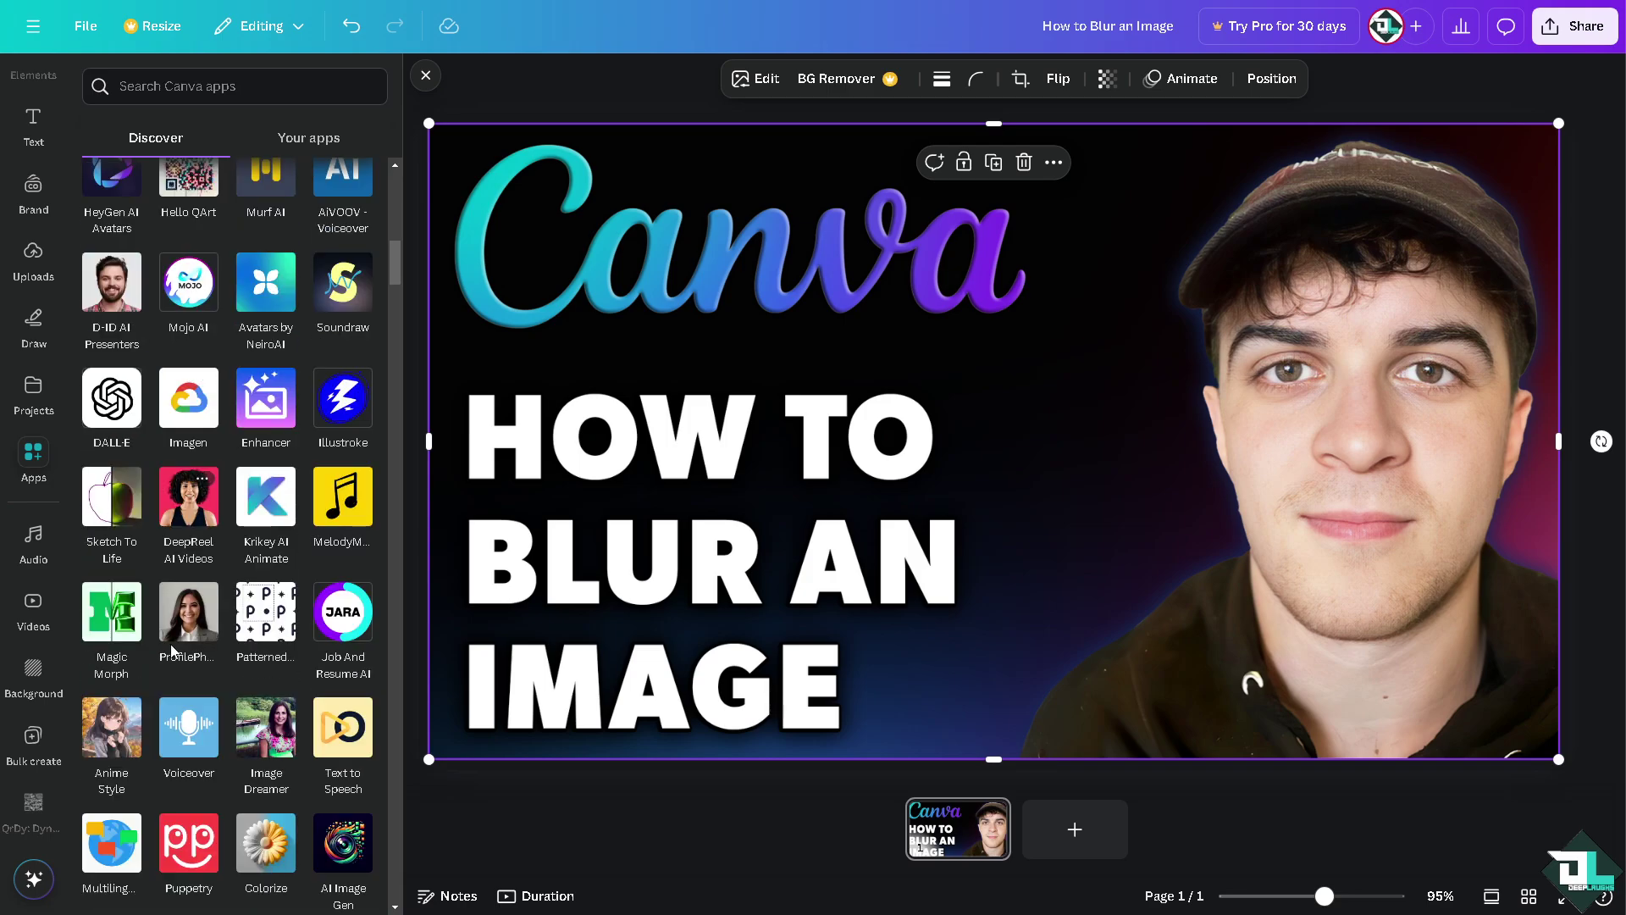
left_click(34, 457)
scroll(199, 529, "up", 10)
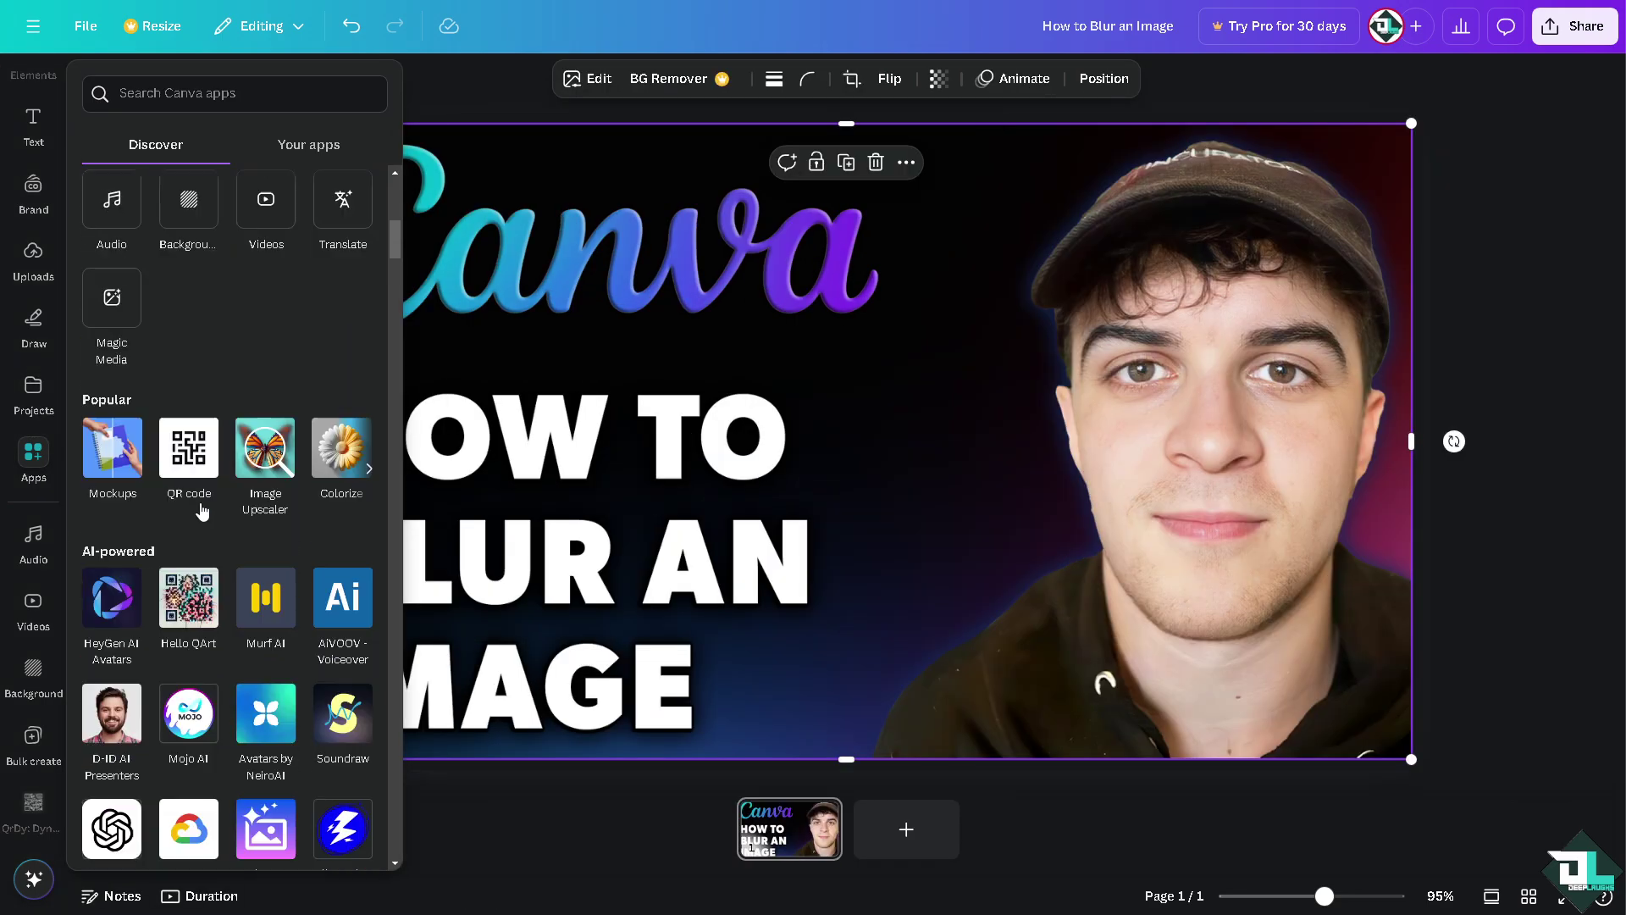
scroll(205, 551, "down", 1)
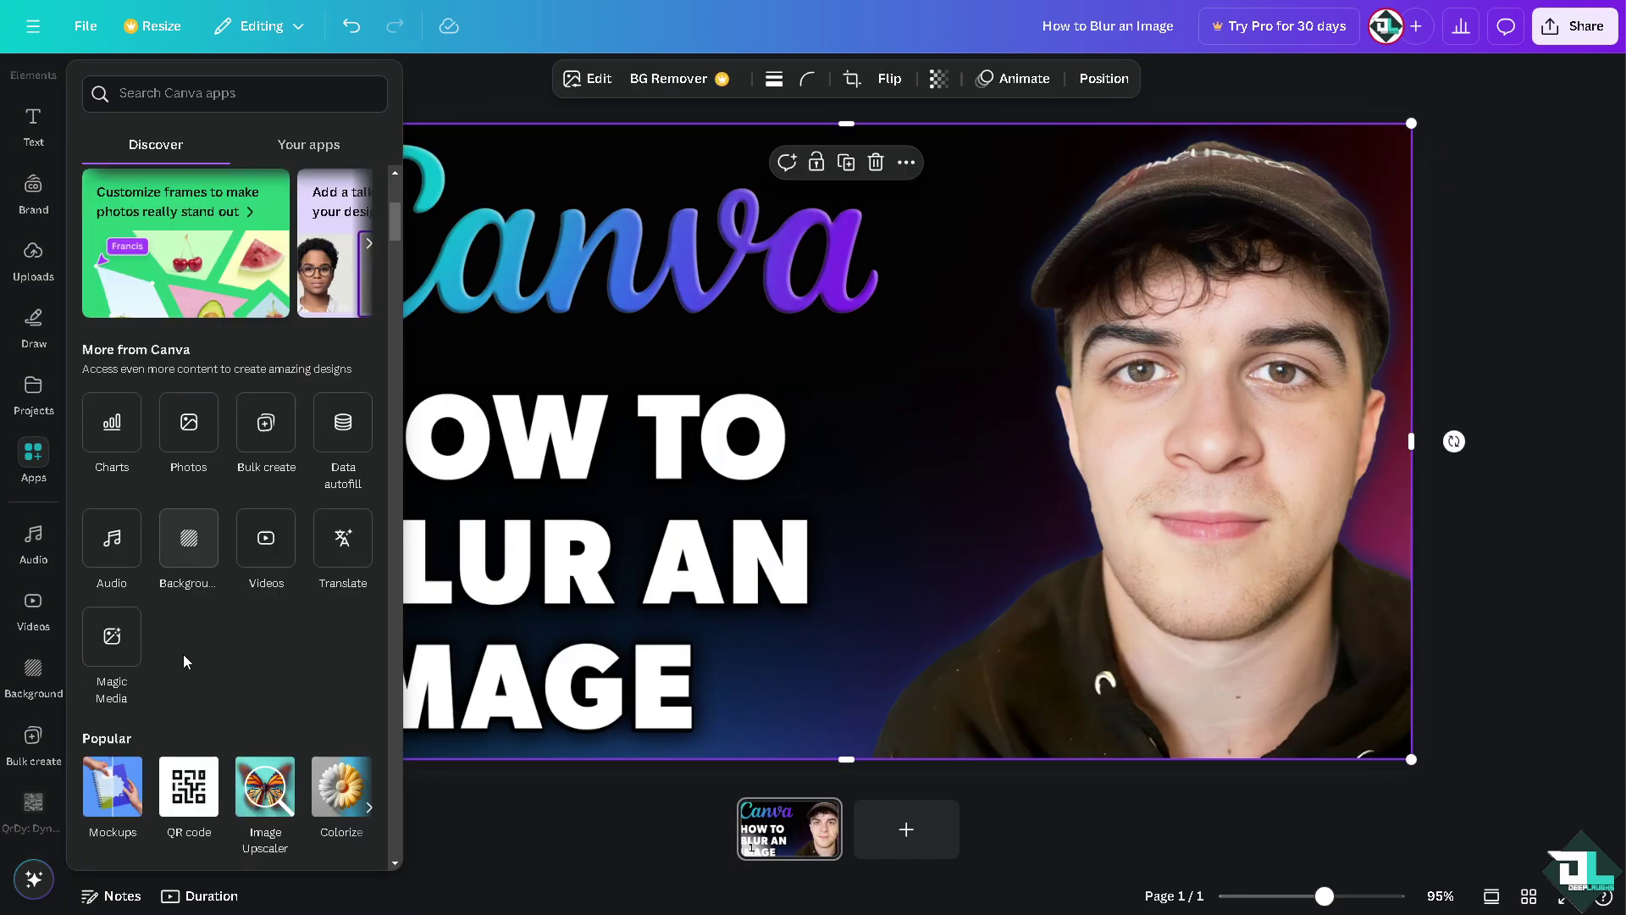
left_click(189, 423)
left_click(936, 830)
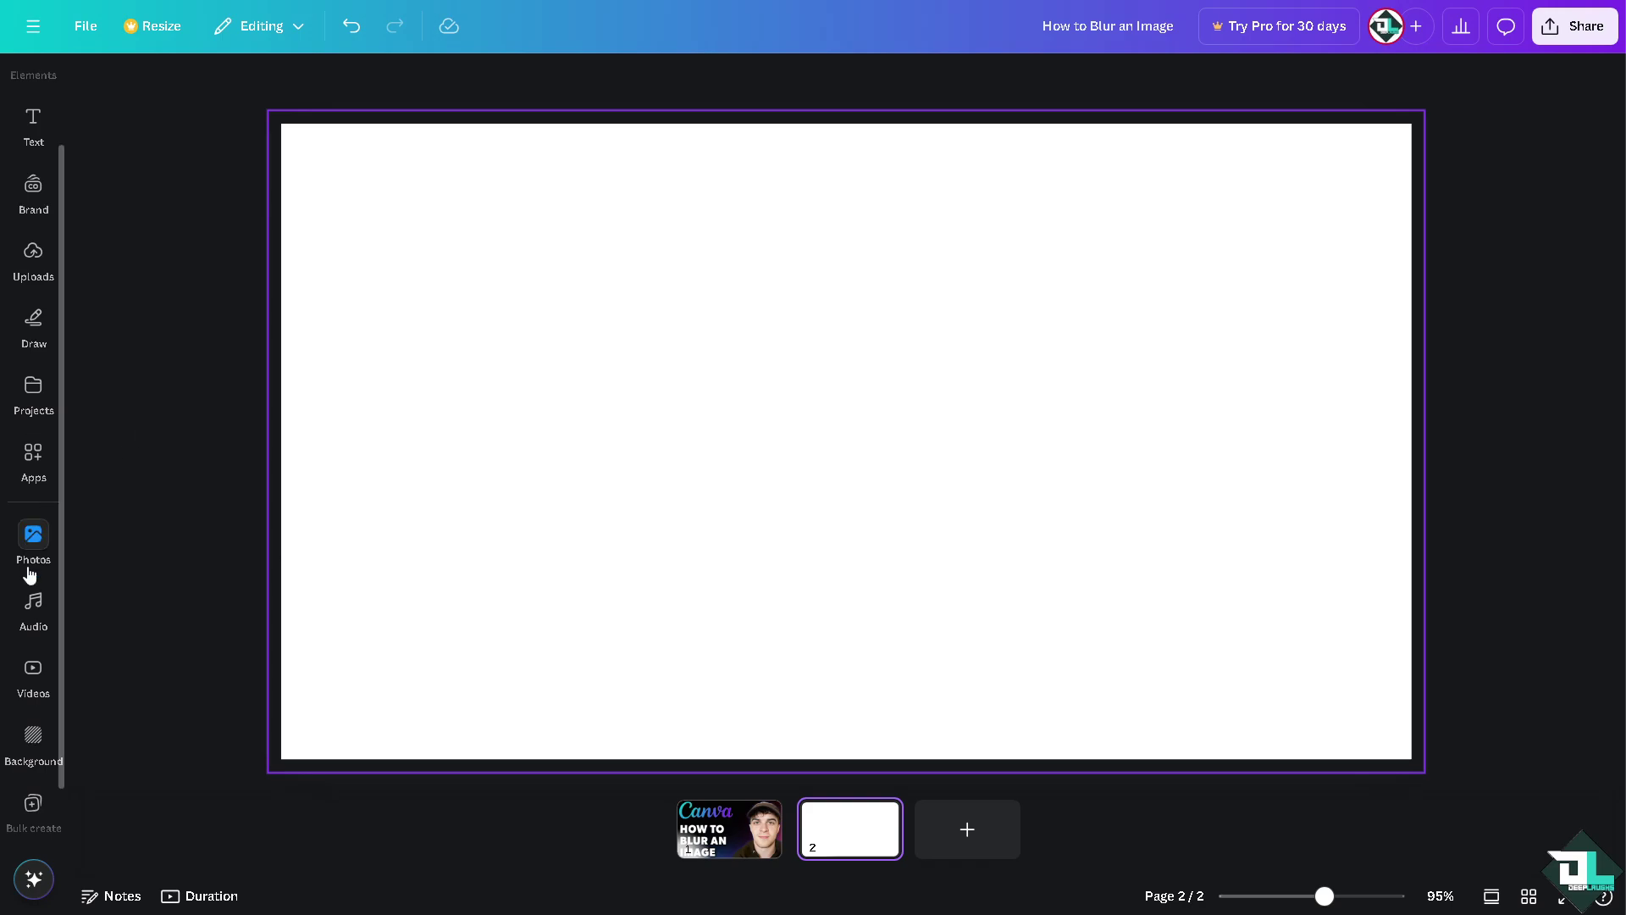
- Place the confetti stock photo from the Photos library on page 2
left_click(33, 603)
left_click(33, 538)
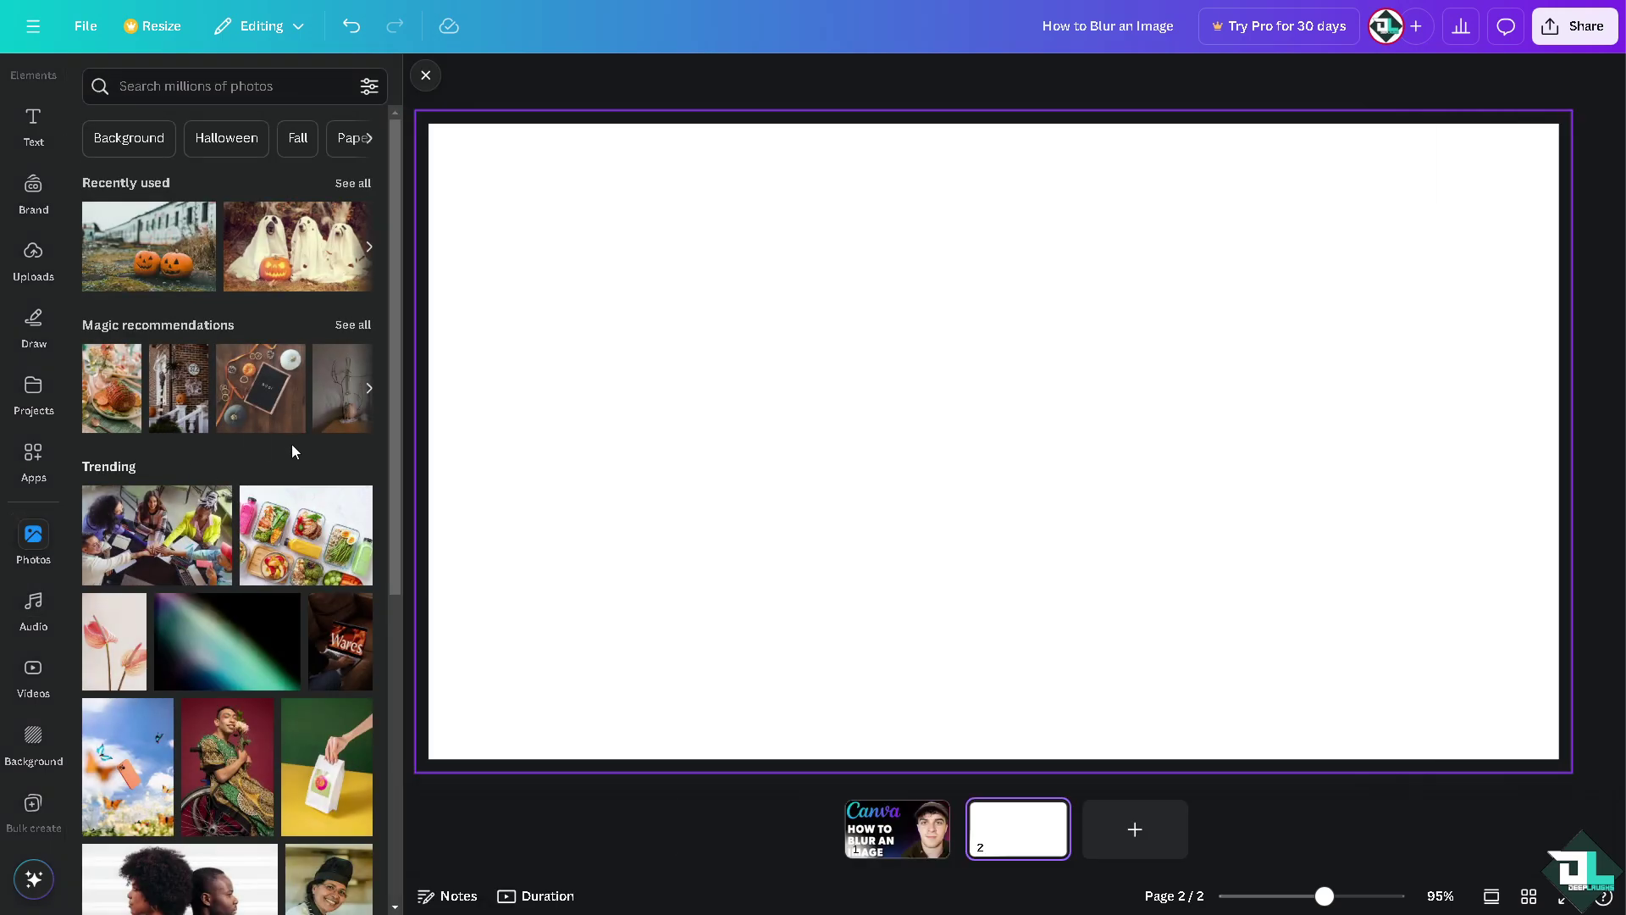
scroll(236, 670, "down", 6)
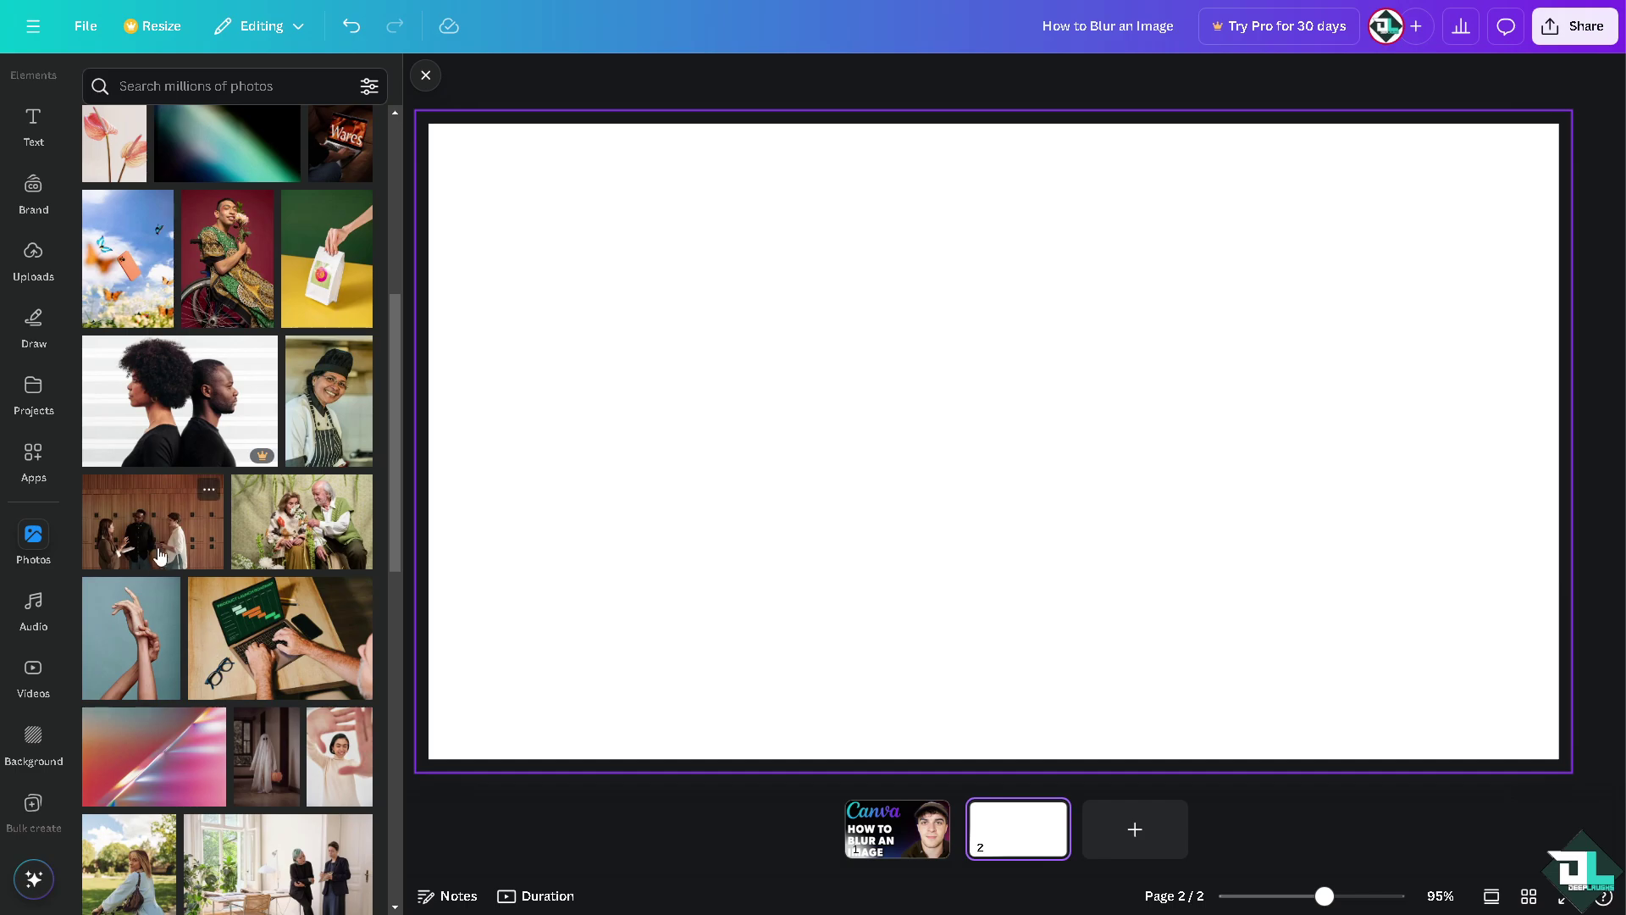
scroll(208, 727, "down", 1)
scroll(207, 726, "down", 2)
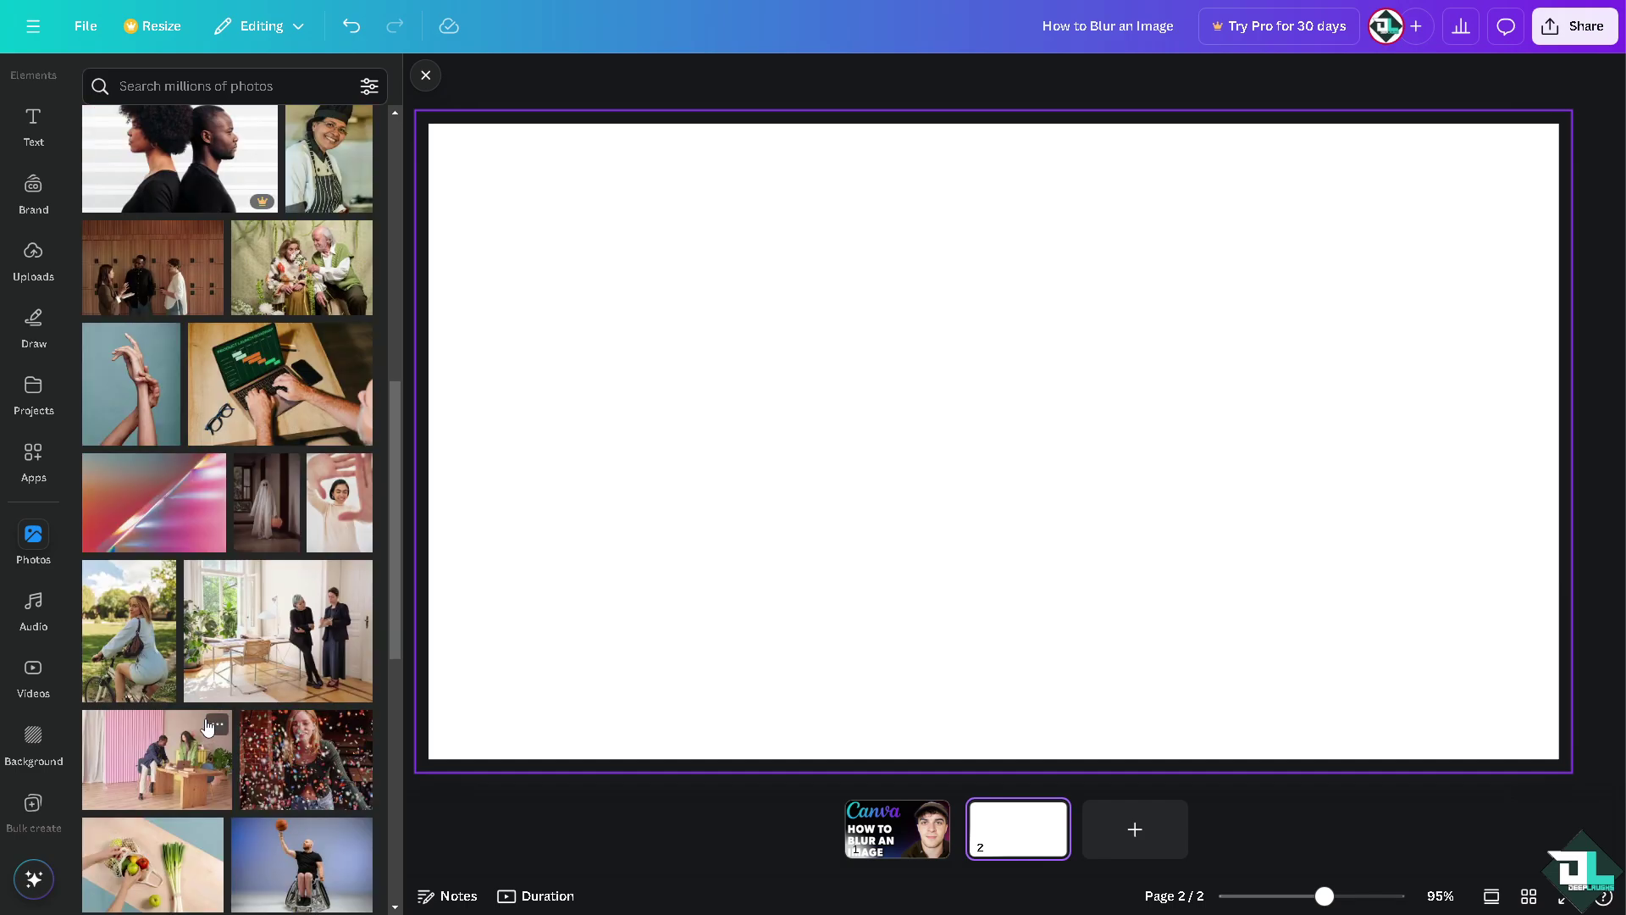
left_click(309, 754)
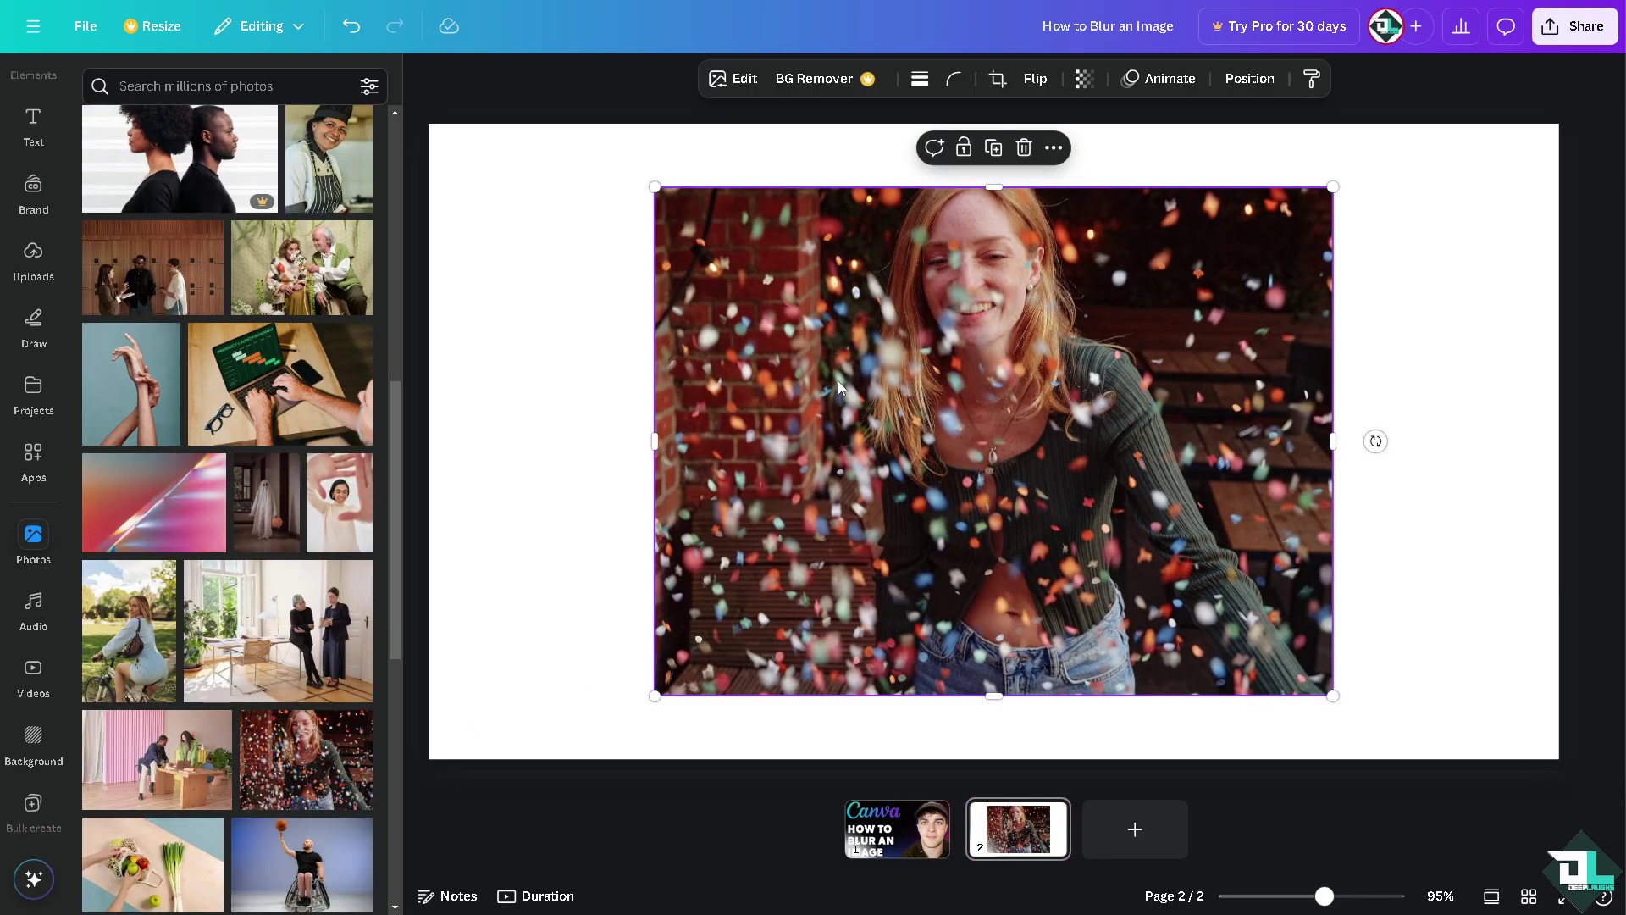
- Resize and reposition the confetti photo until it covers the whole page
left_click_drag(657, 186, 567, 166)
left_click_drag(688, 265, 688, 329)
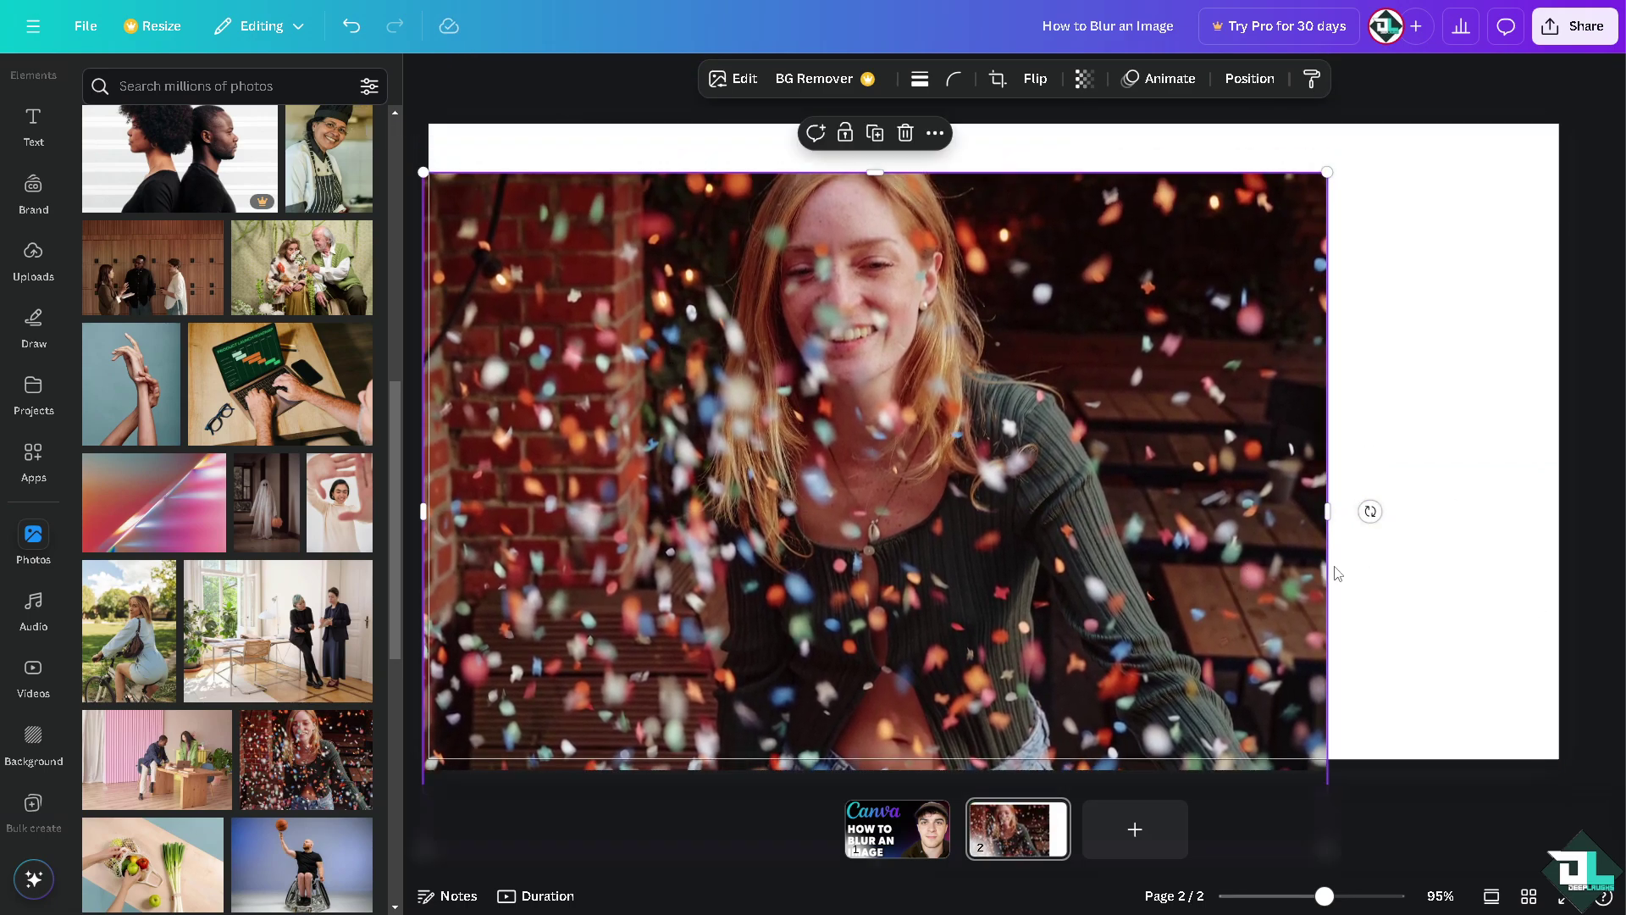
left_click_drag(1328, 508, 1558, 514)
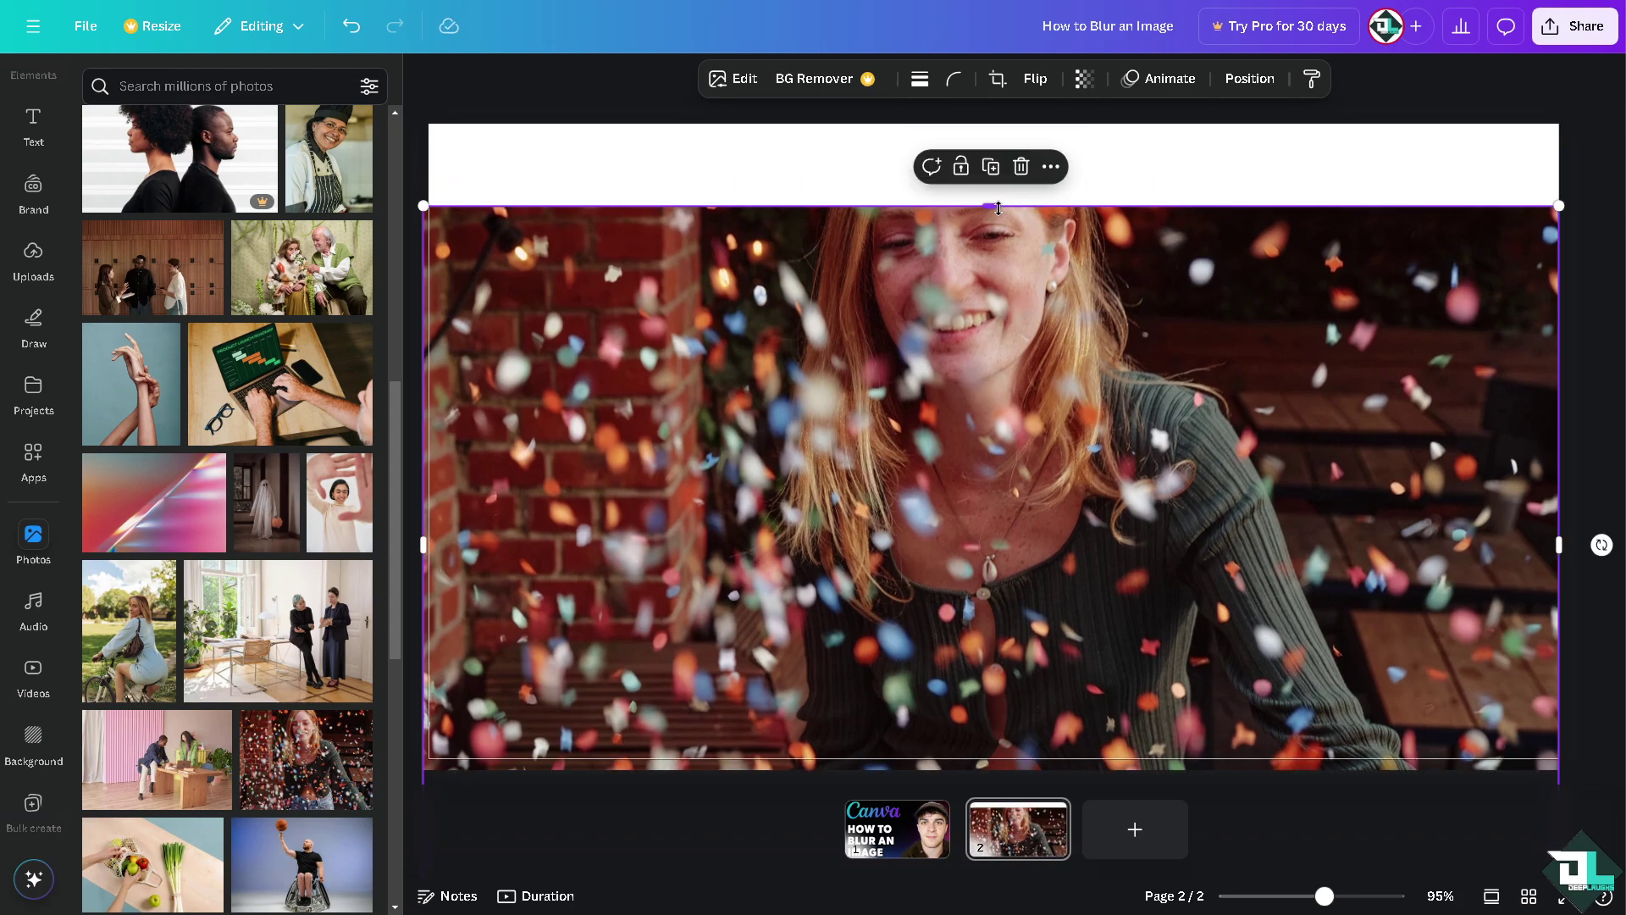
left_click_drag(999, 207, 1000, 123)
mouse_move(1059, 325)
left_mouse_down()
mouse_move(1065, 297)
mouse_move(1062, 313)
left_mouse_up()
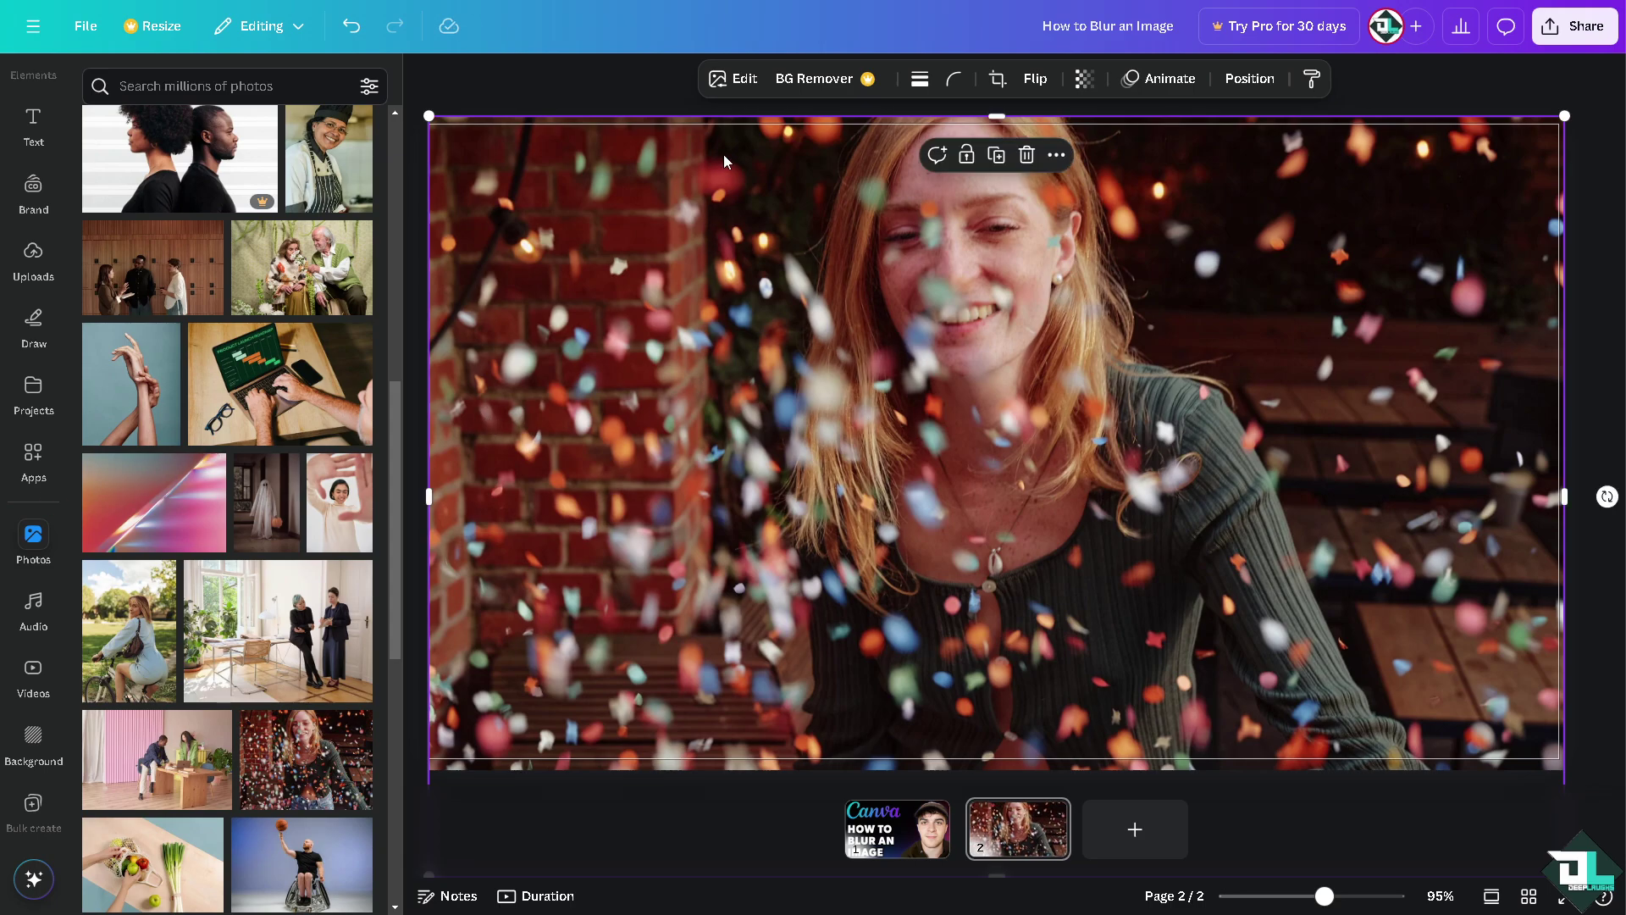
- Open the confetti photo's Blur effect in brush mode, at brush size 20 and intensity 25
left_click(741, 81)
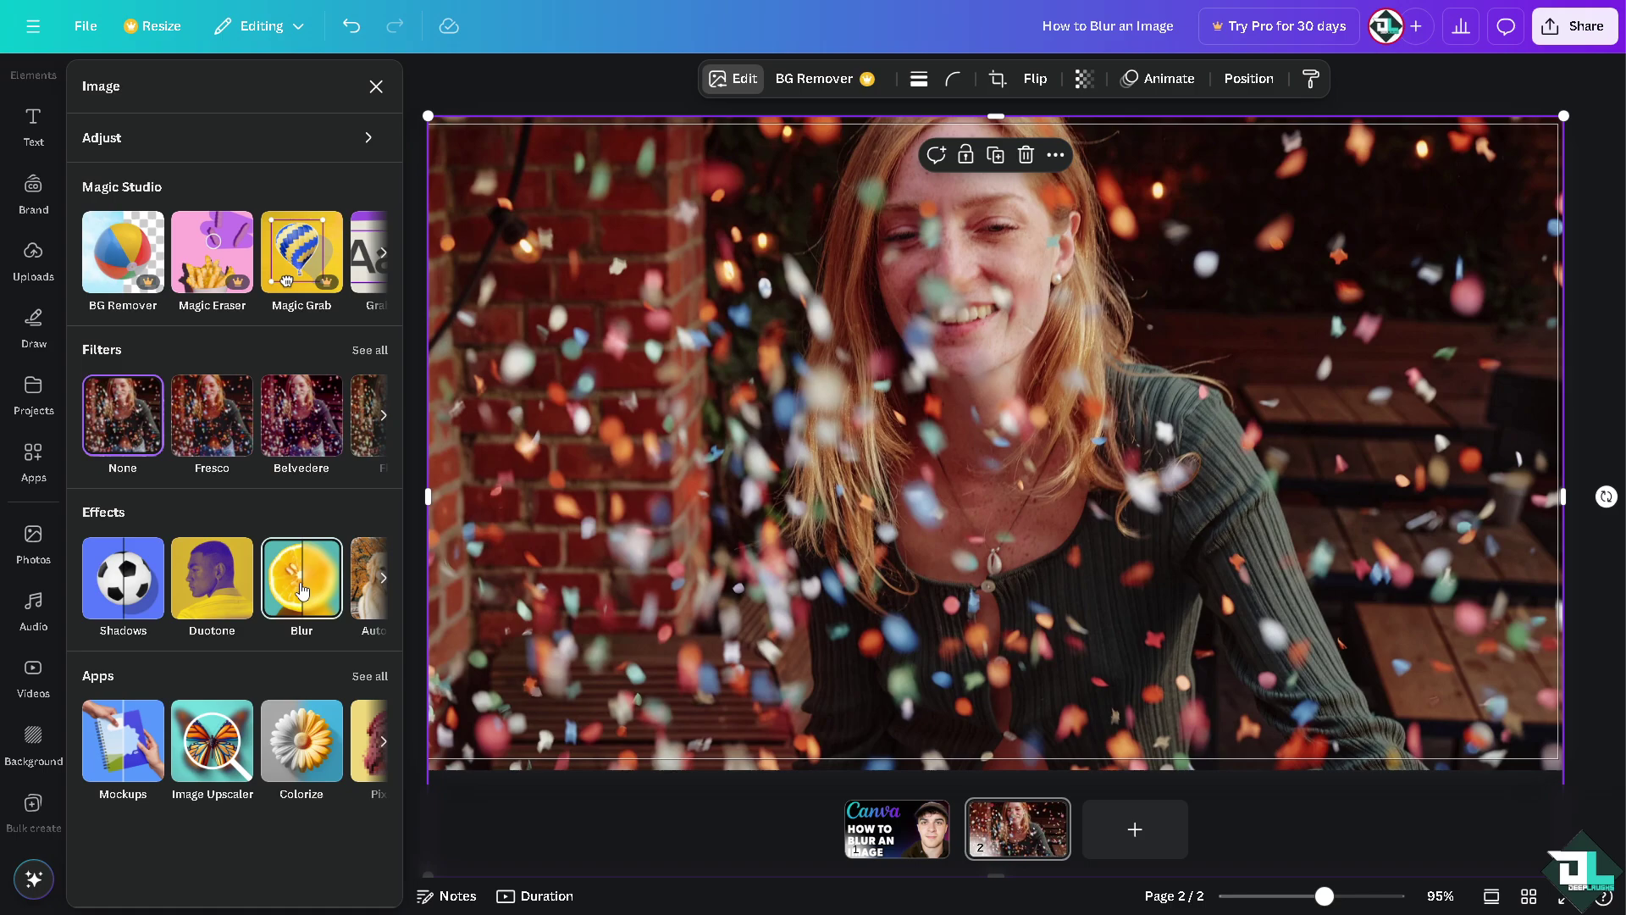
left_click(302, 590)
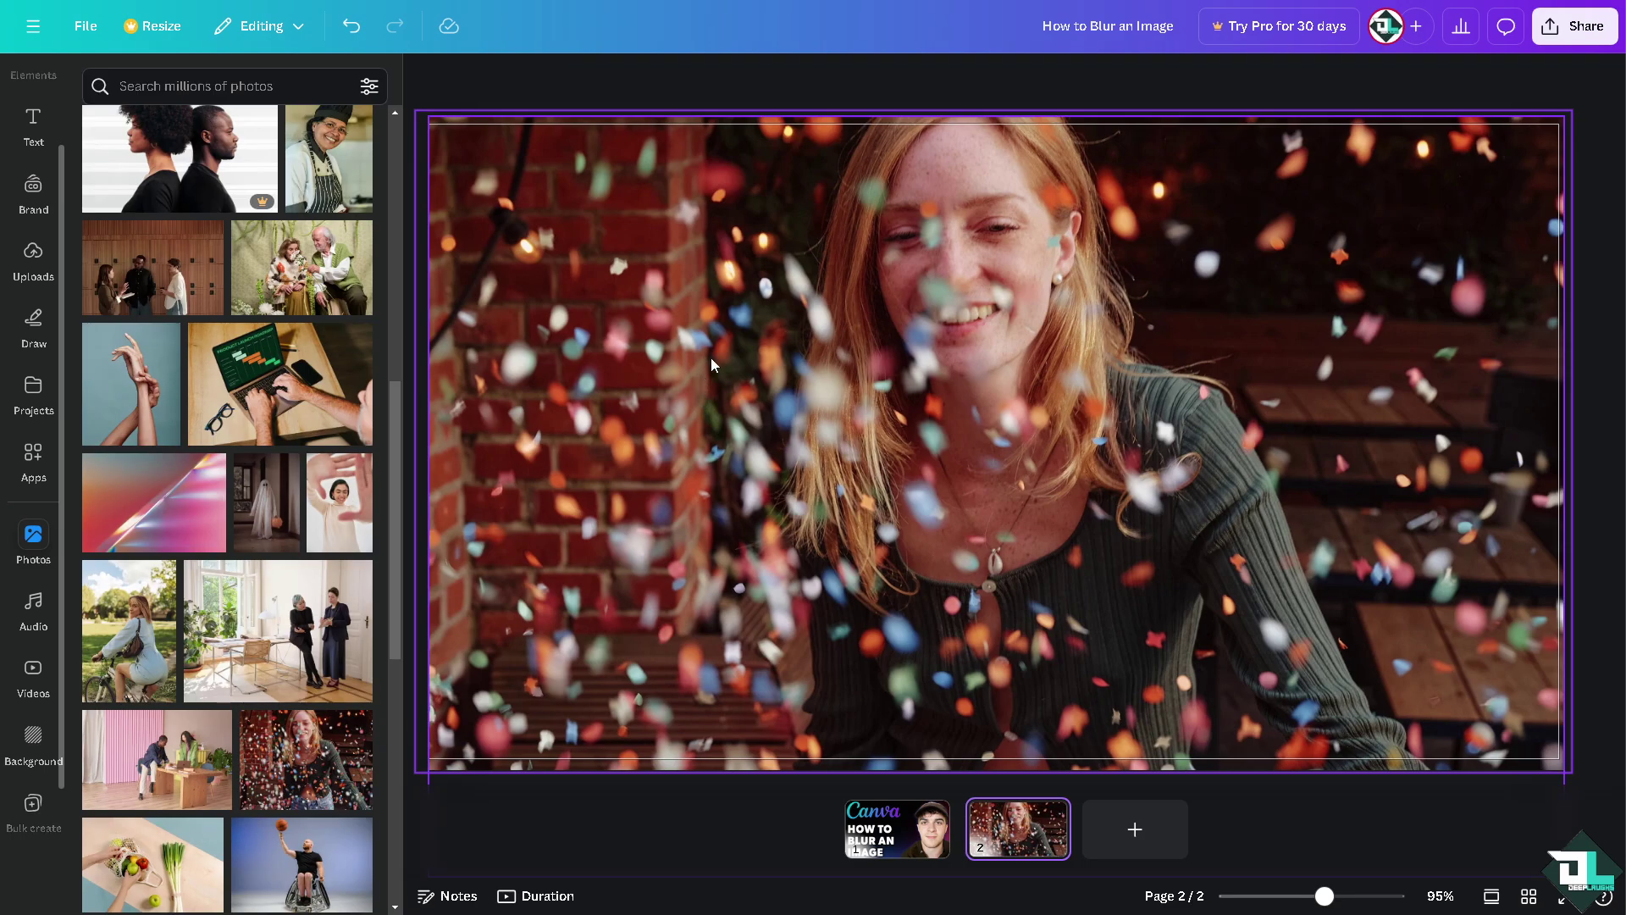
left_click(535, 258)
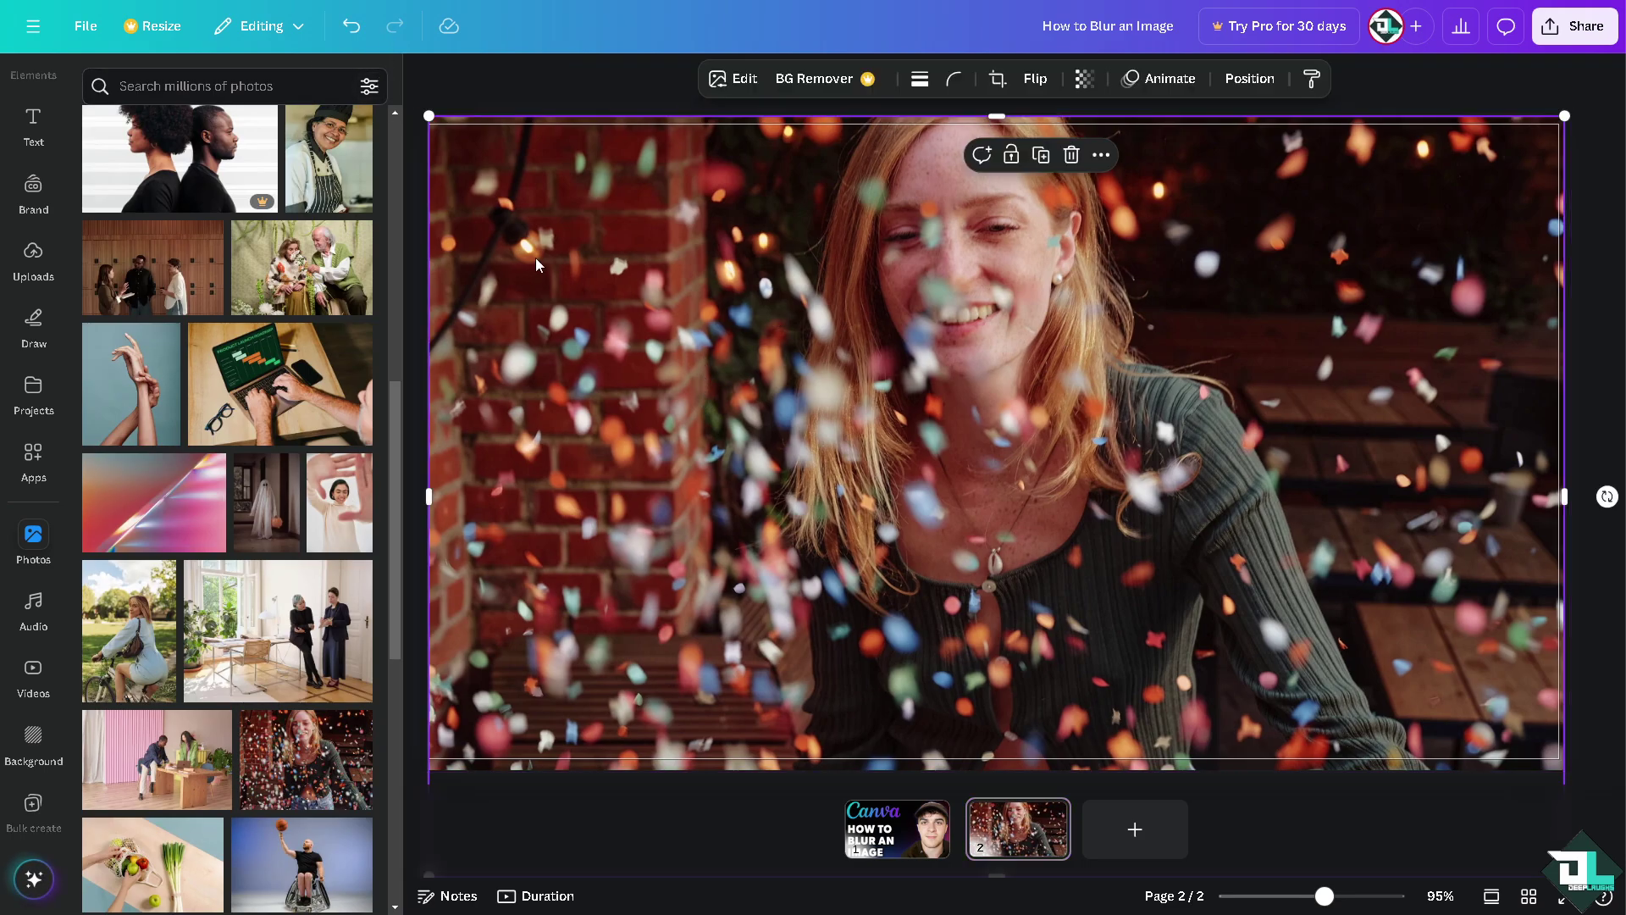
left_click(725, 78)
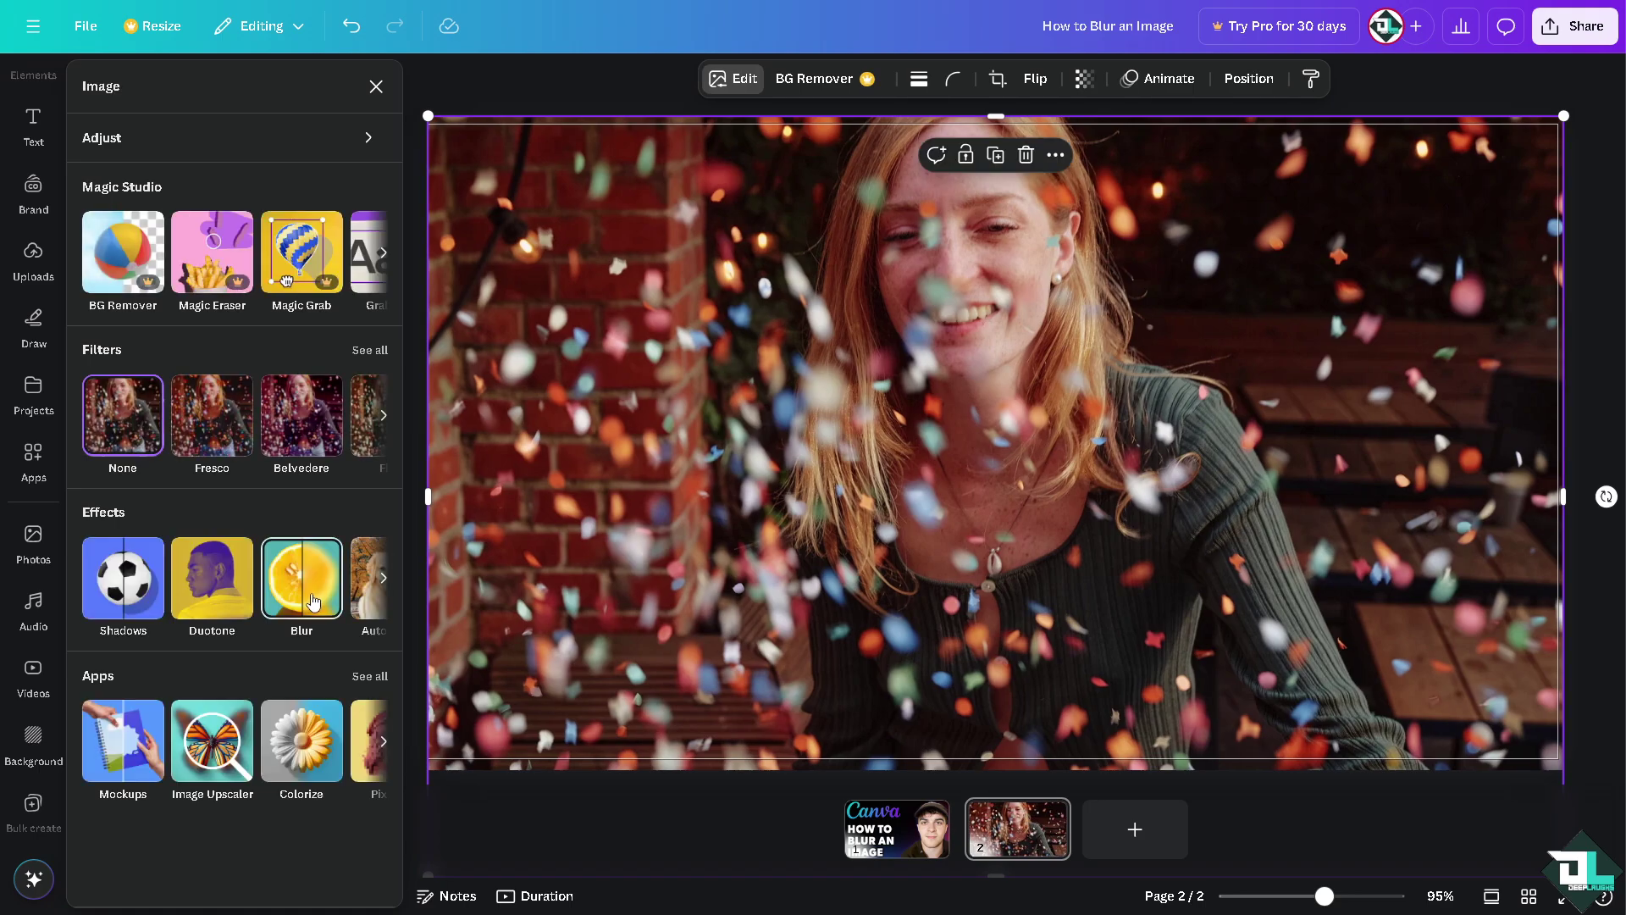
left_click(301, 578)
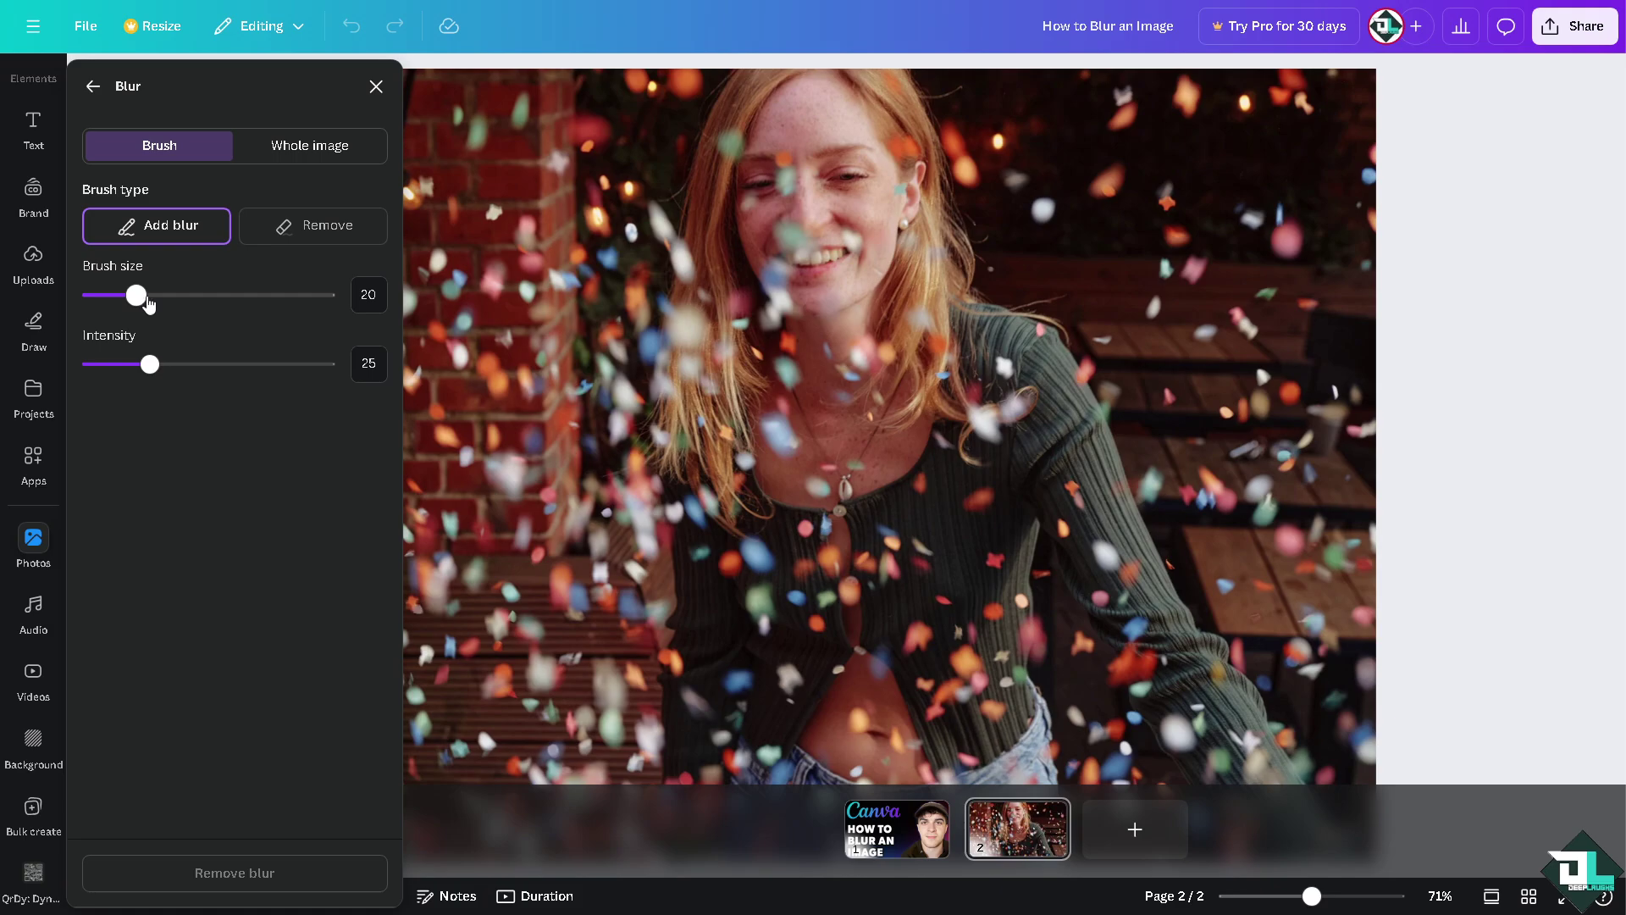
- Set the blur brush to size 75, intensity 49 and blur the background right of the woman
left_click_drag(248, 307, 267, 297)
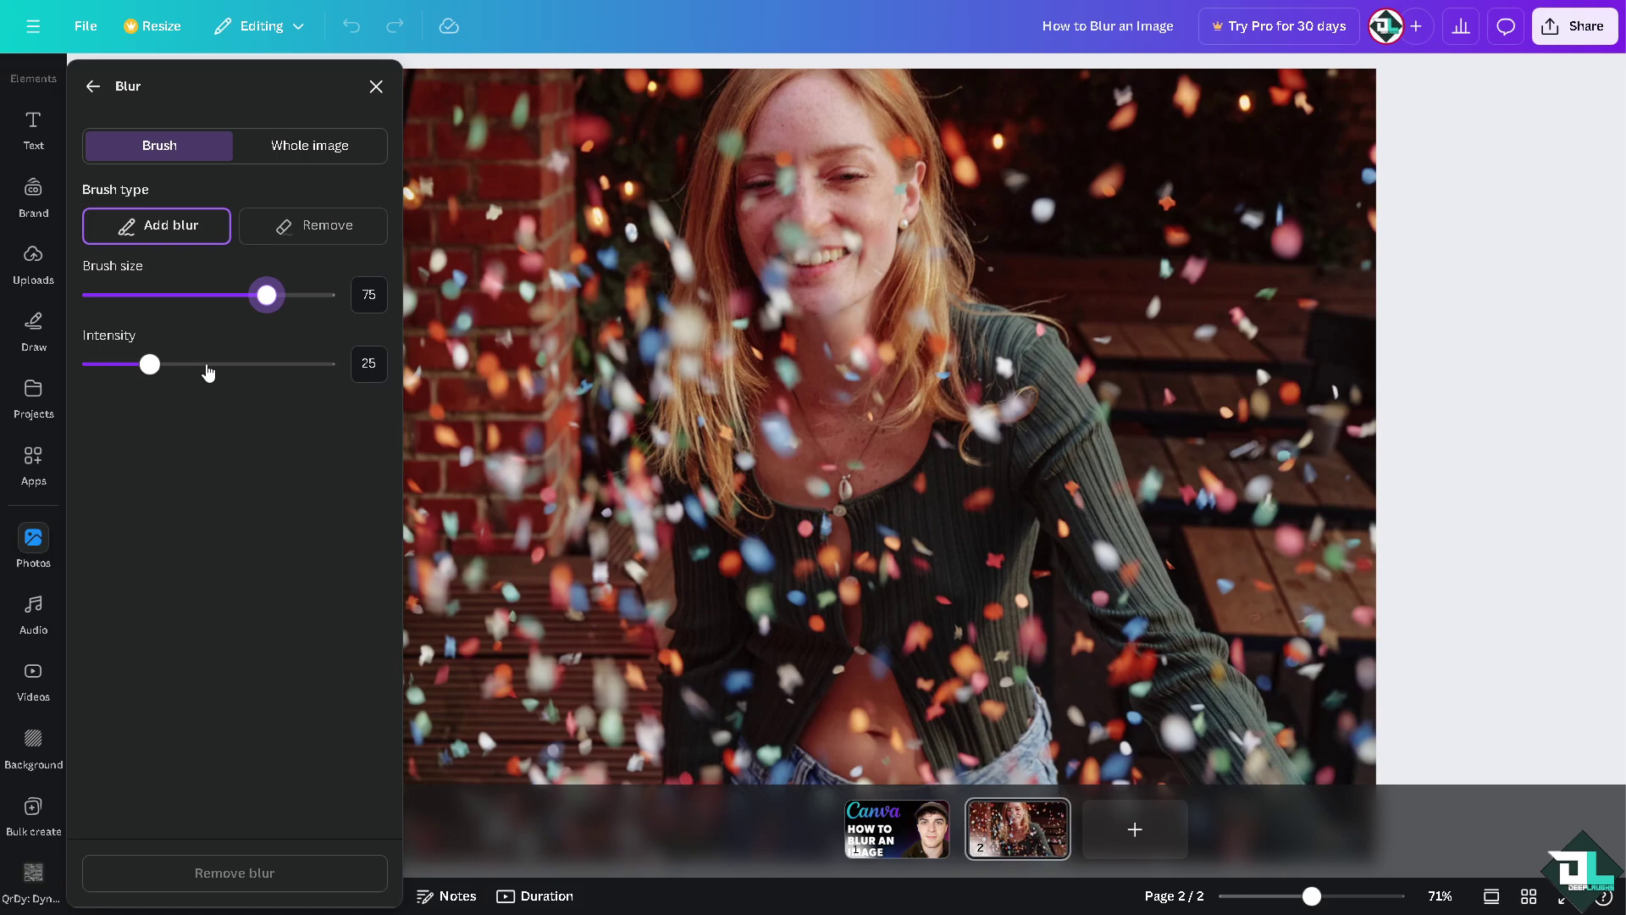
left_click(161, 364)
left_click(207, 364)
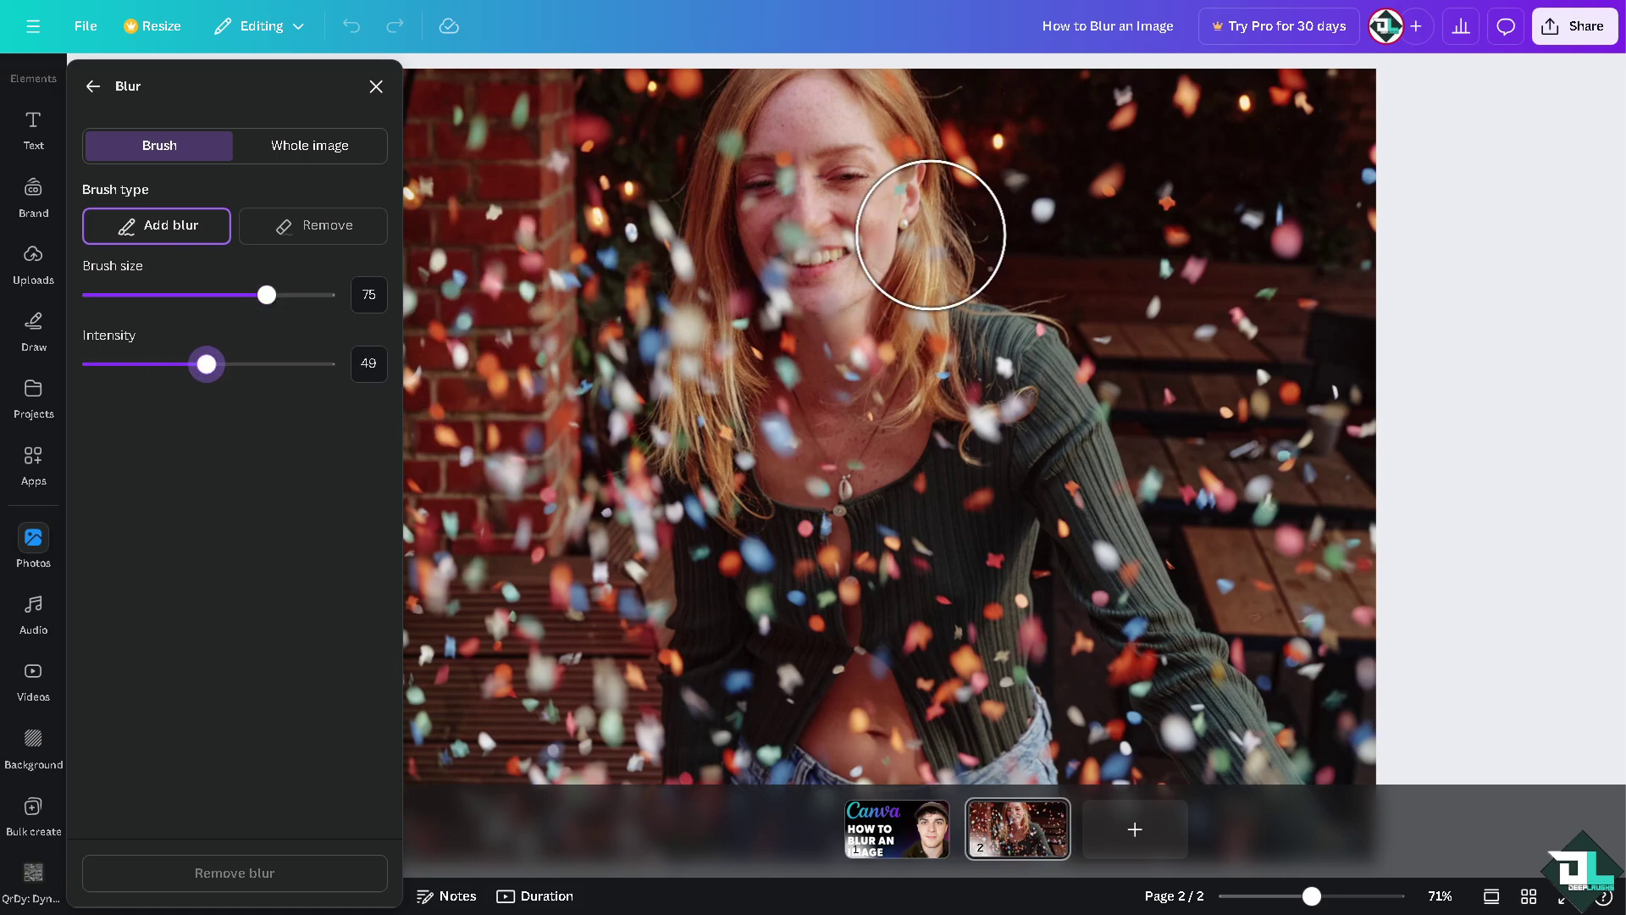
mouse_move(1170, 180)
left_mouse_down()
mouse_move(1161, 225)
mouse_move(1273, 542)
left_mouse_up()
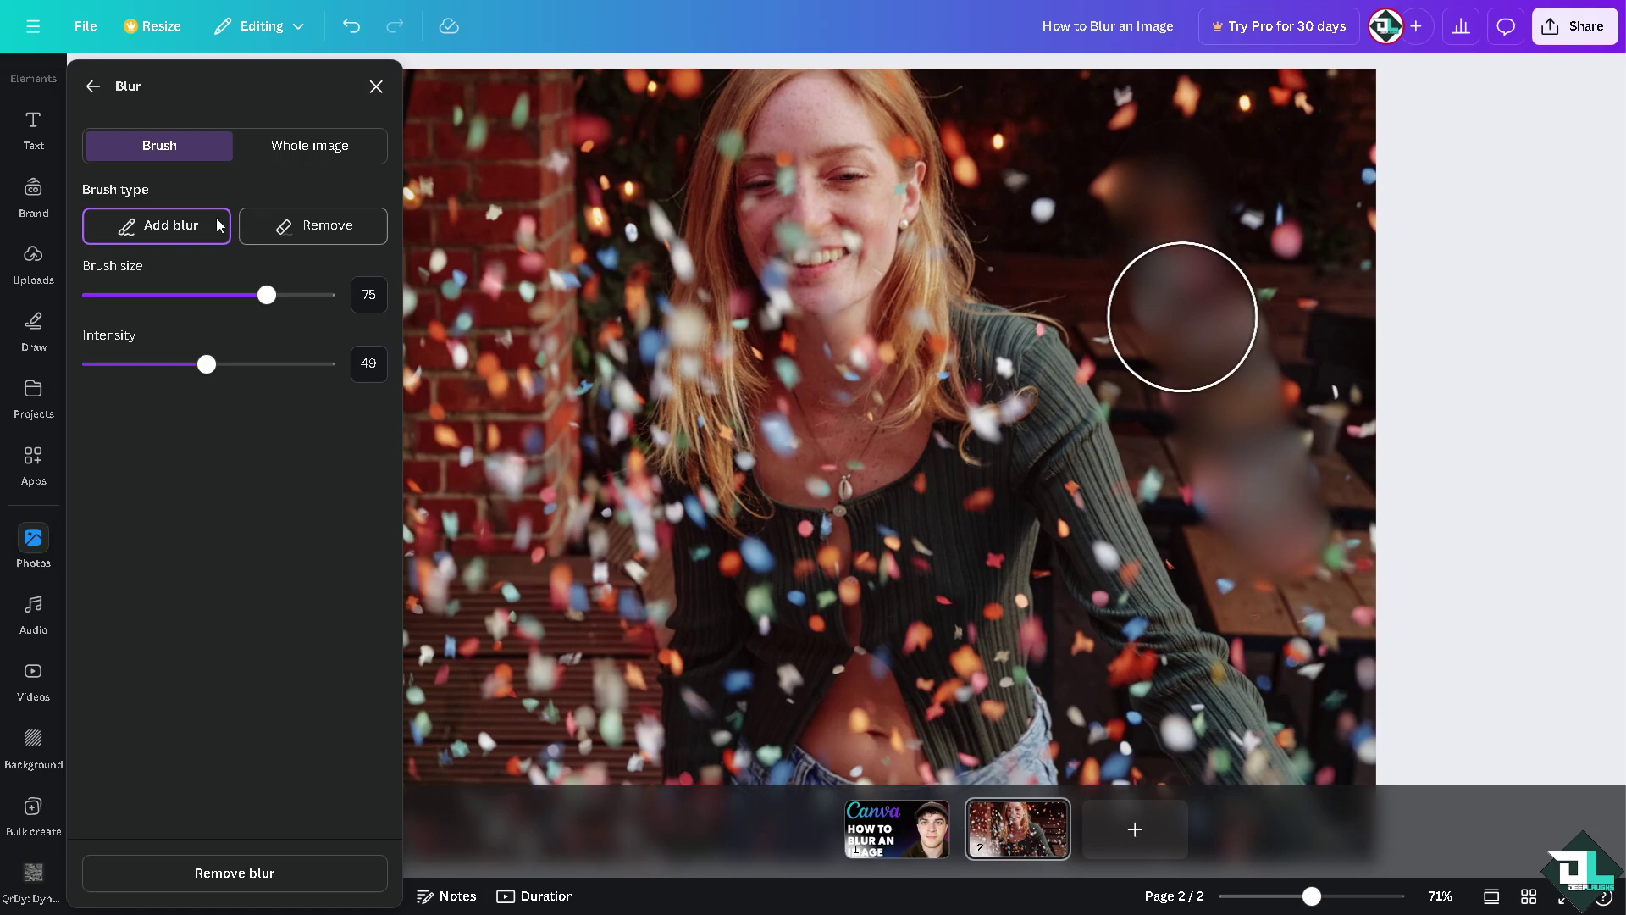
- With brush size 83 and intensity 12, lightly blur the brick pillar and lower-left floor
left_click(205, 364)
left_click(135, 366)
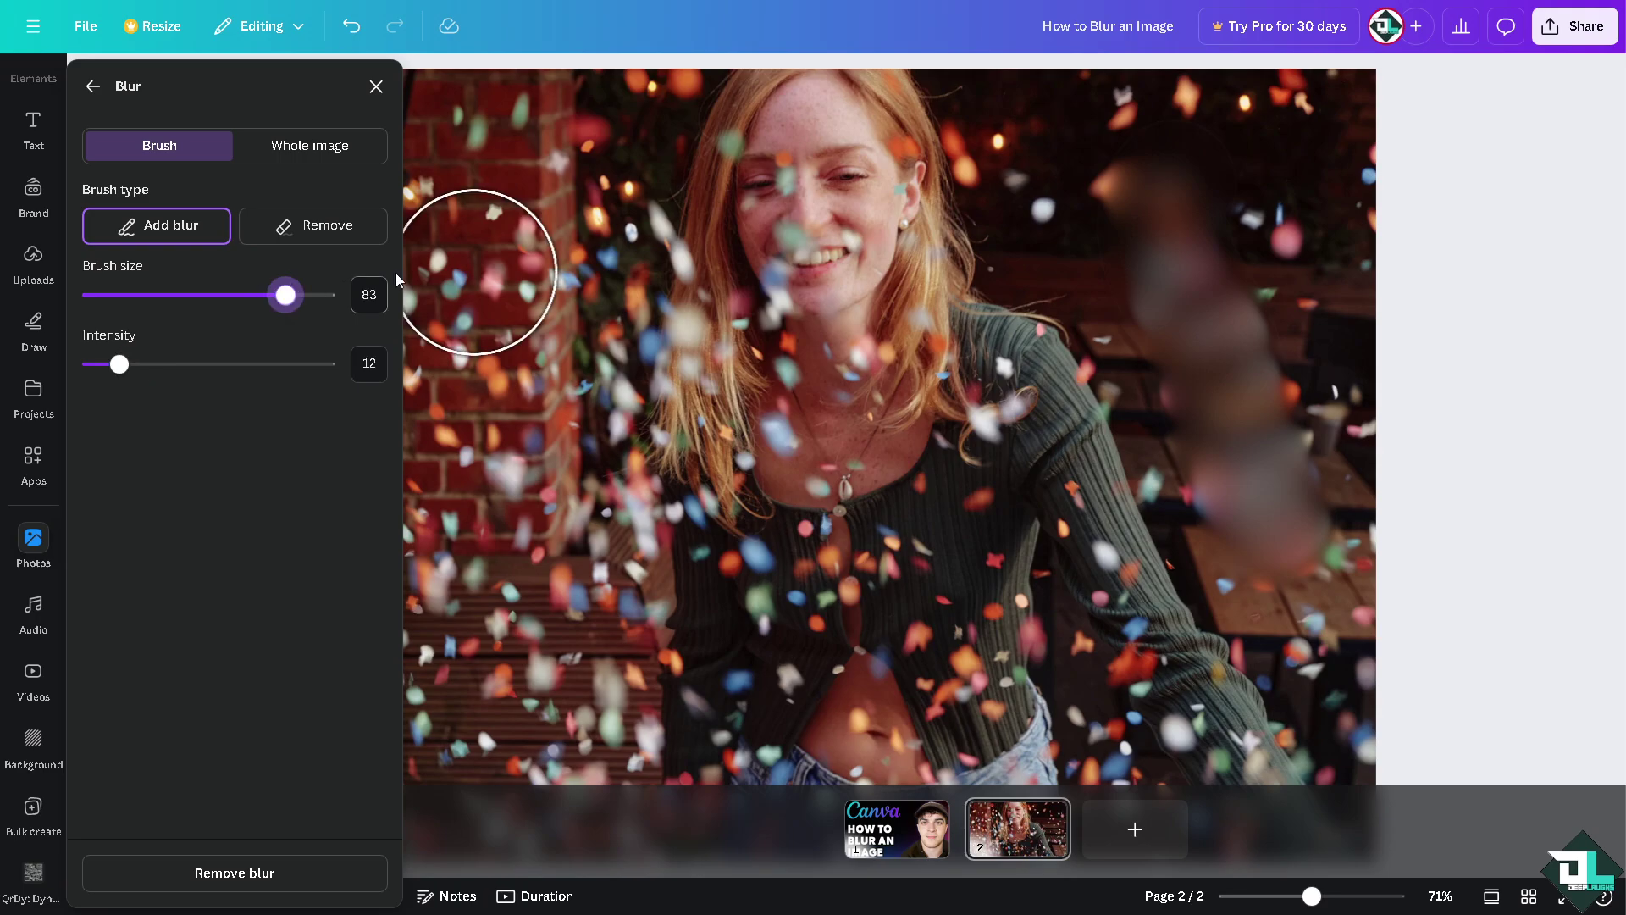
mouse_move(526, 247)
left_mouse_down()
mouse_move(543, 251)
mouse_move(511, 323)
mouse_move(521, 416)
left_mouse_up()
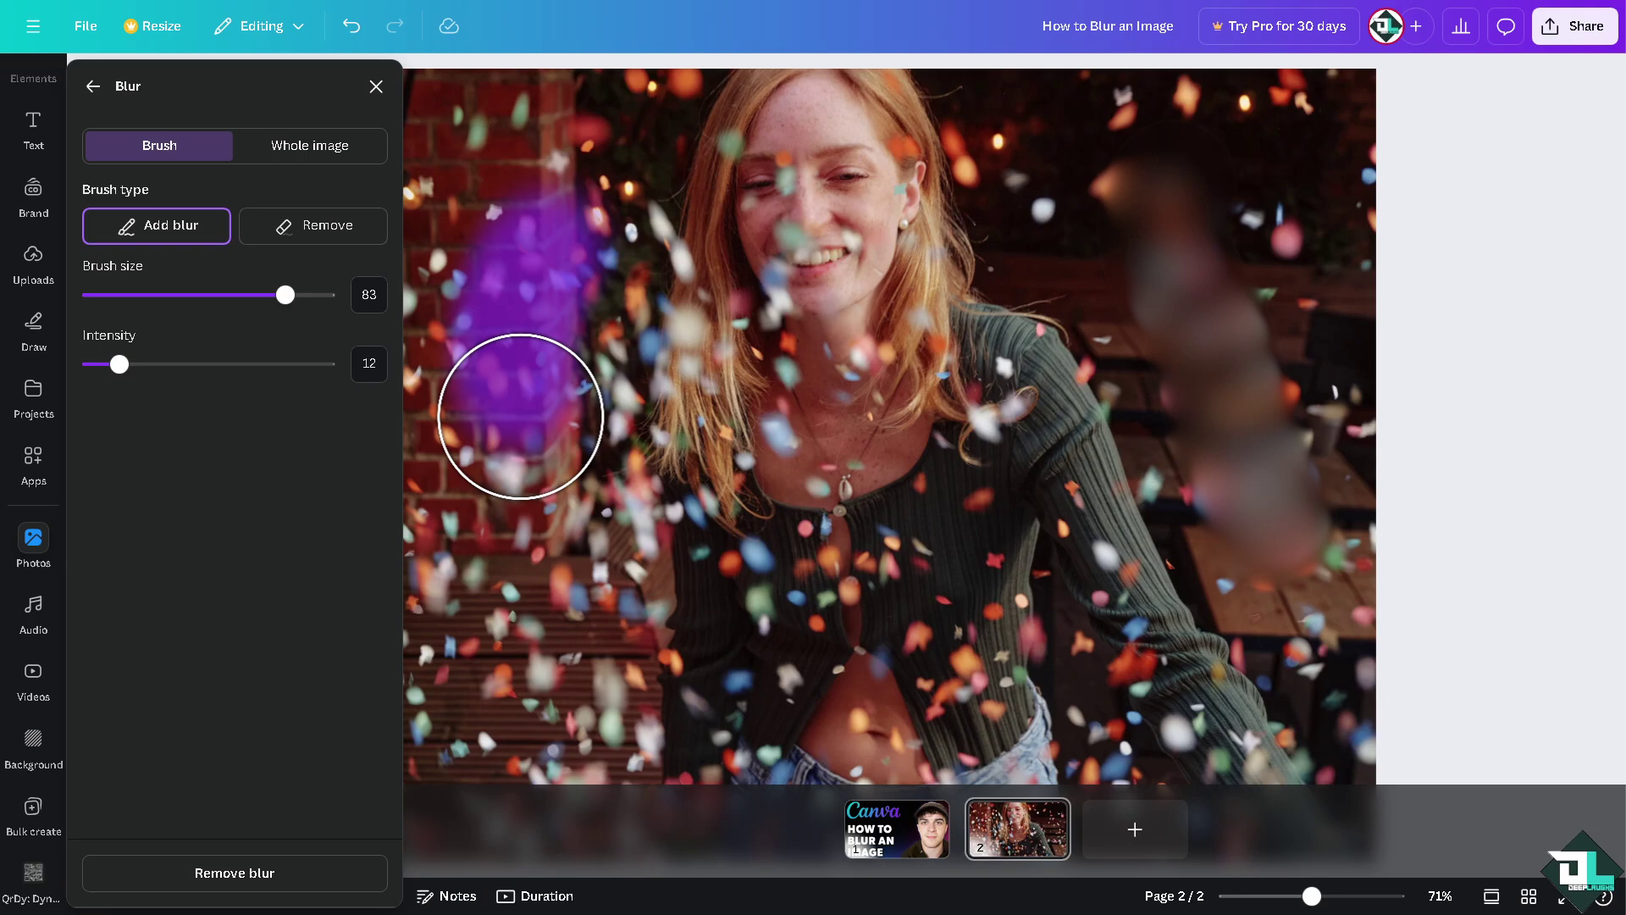
left_click_drag(521, 416, 521, 417)
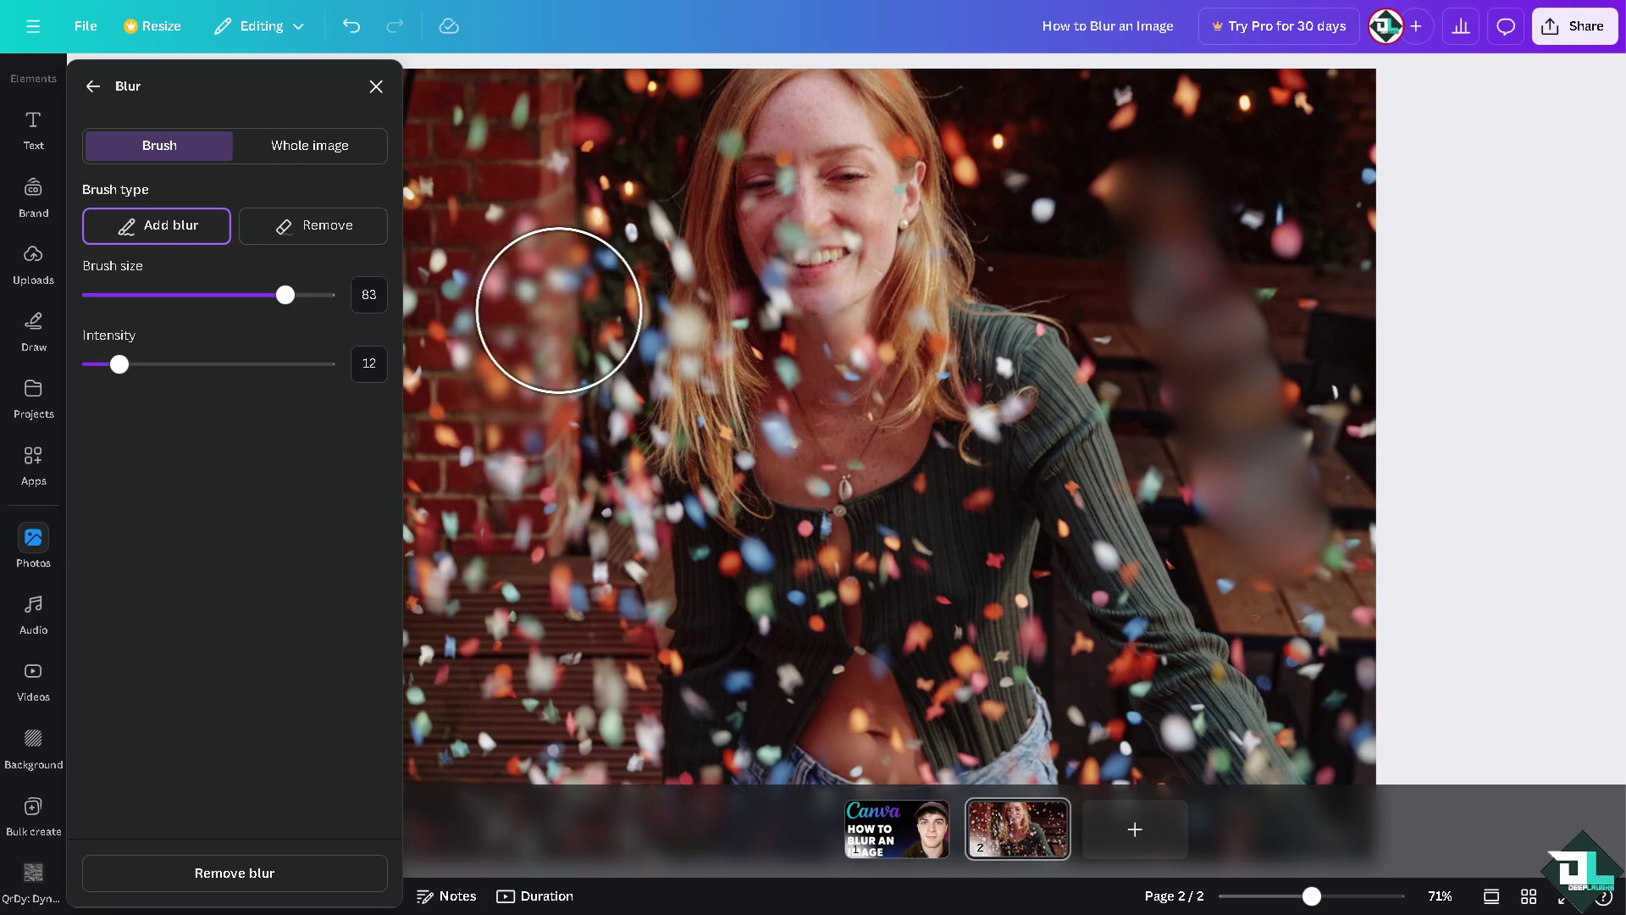
left_click_drag(548, 596, 537, 614)
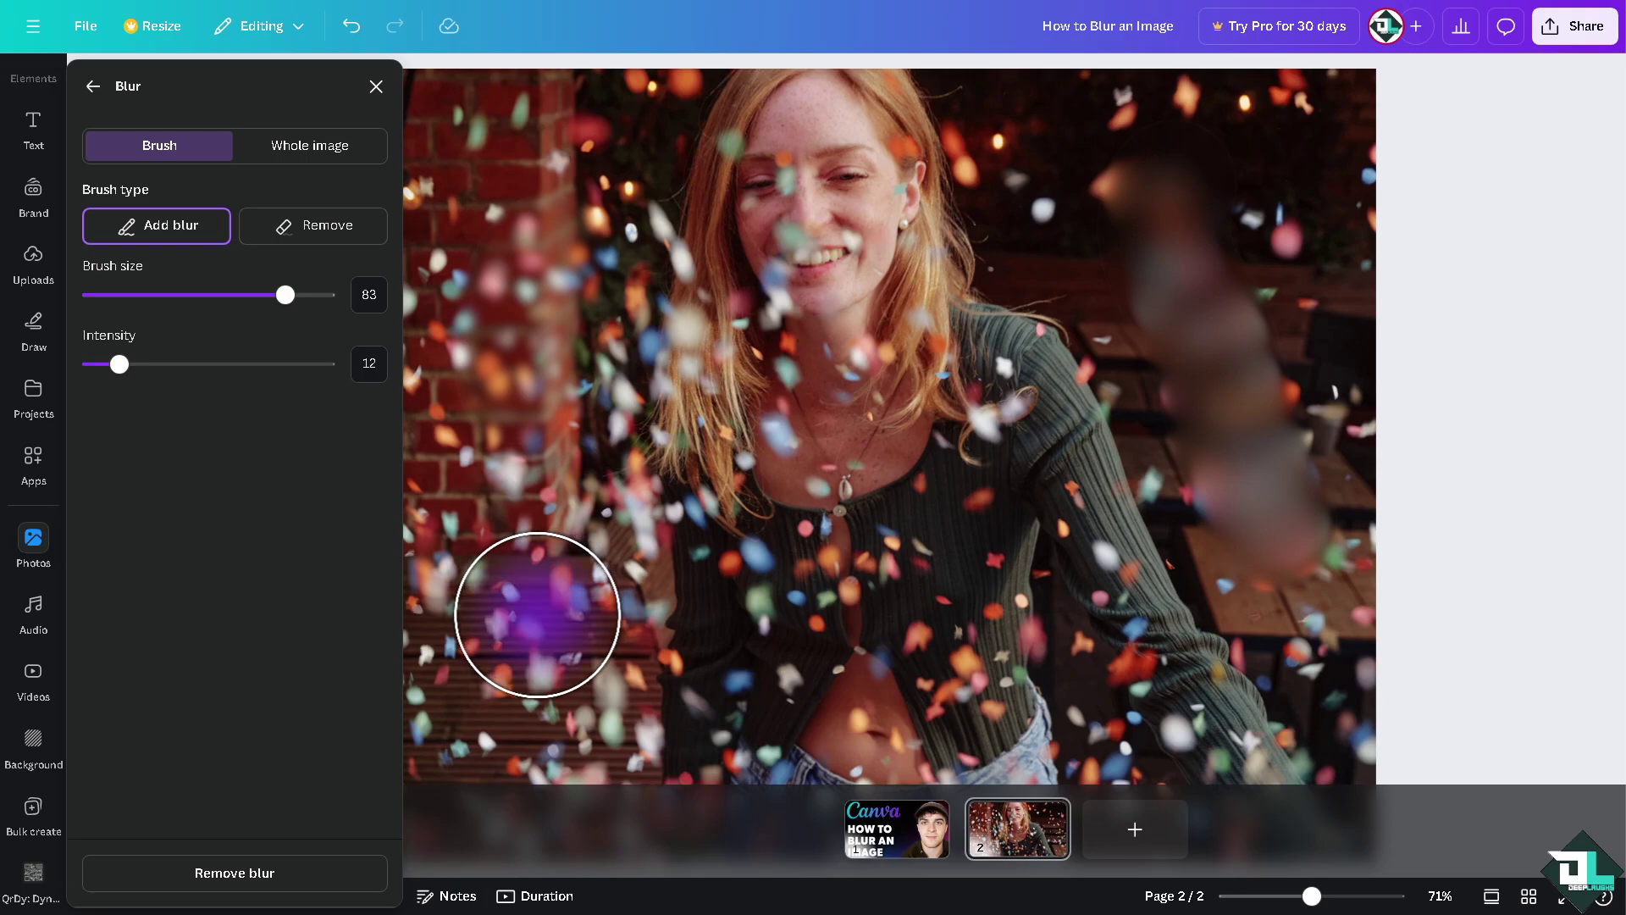
left_click_drag(537, 614, 537, 615)
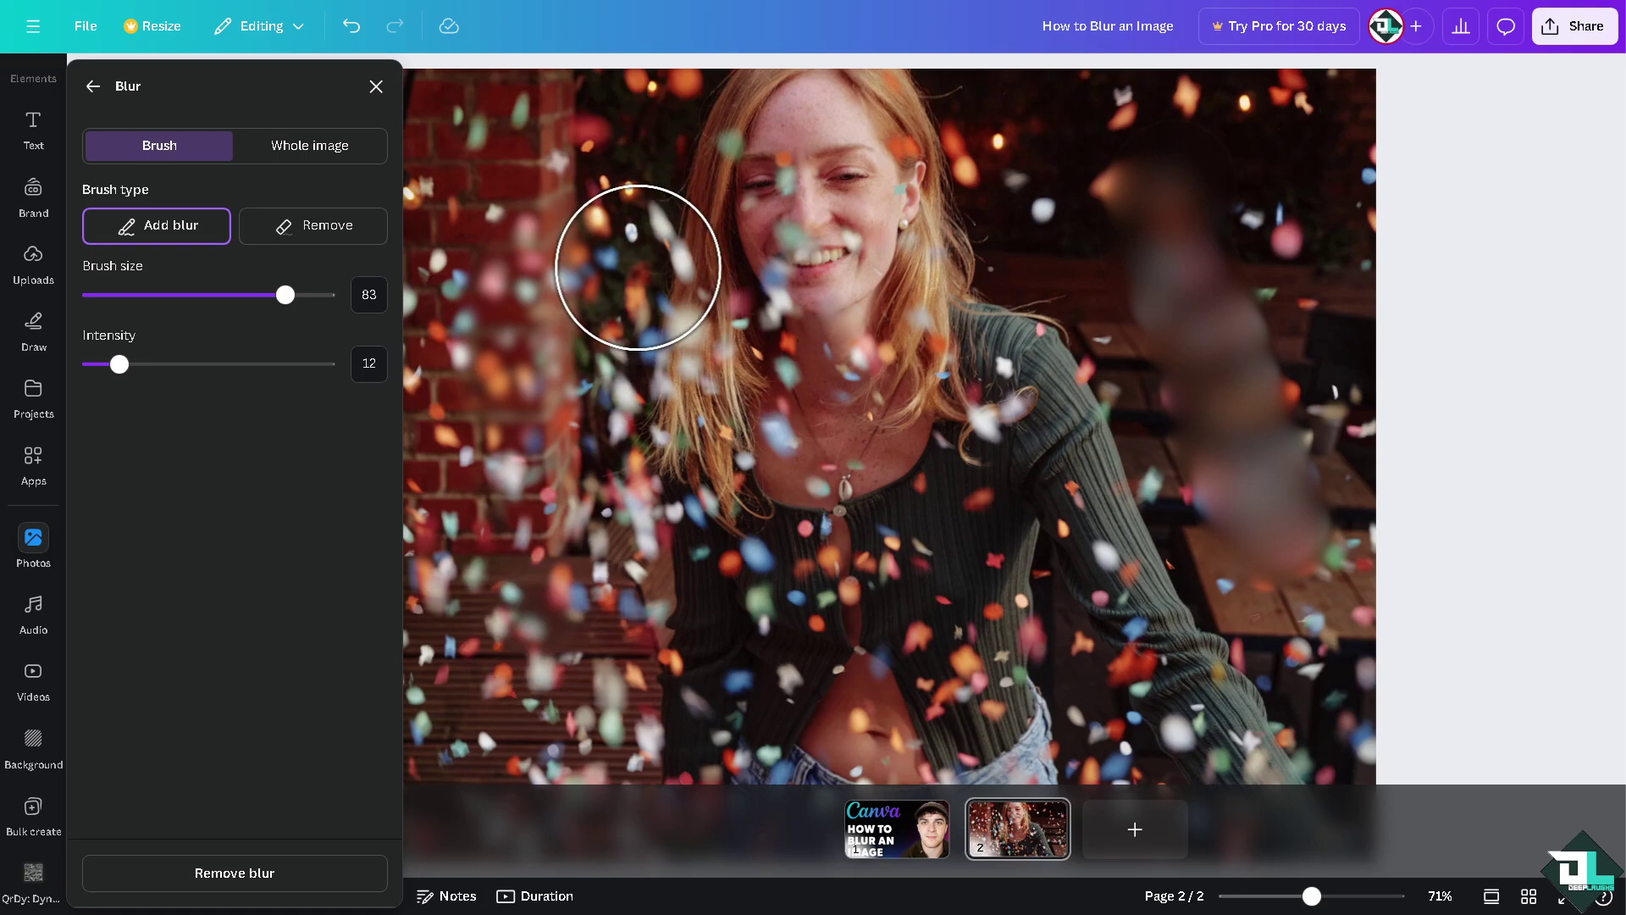
- Switch the blur to Whole image and raise its intensity from 24 to 59
left_click(310, 145)
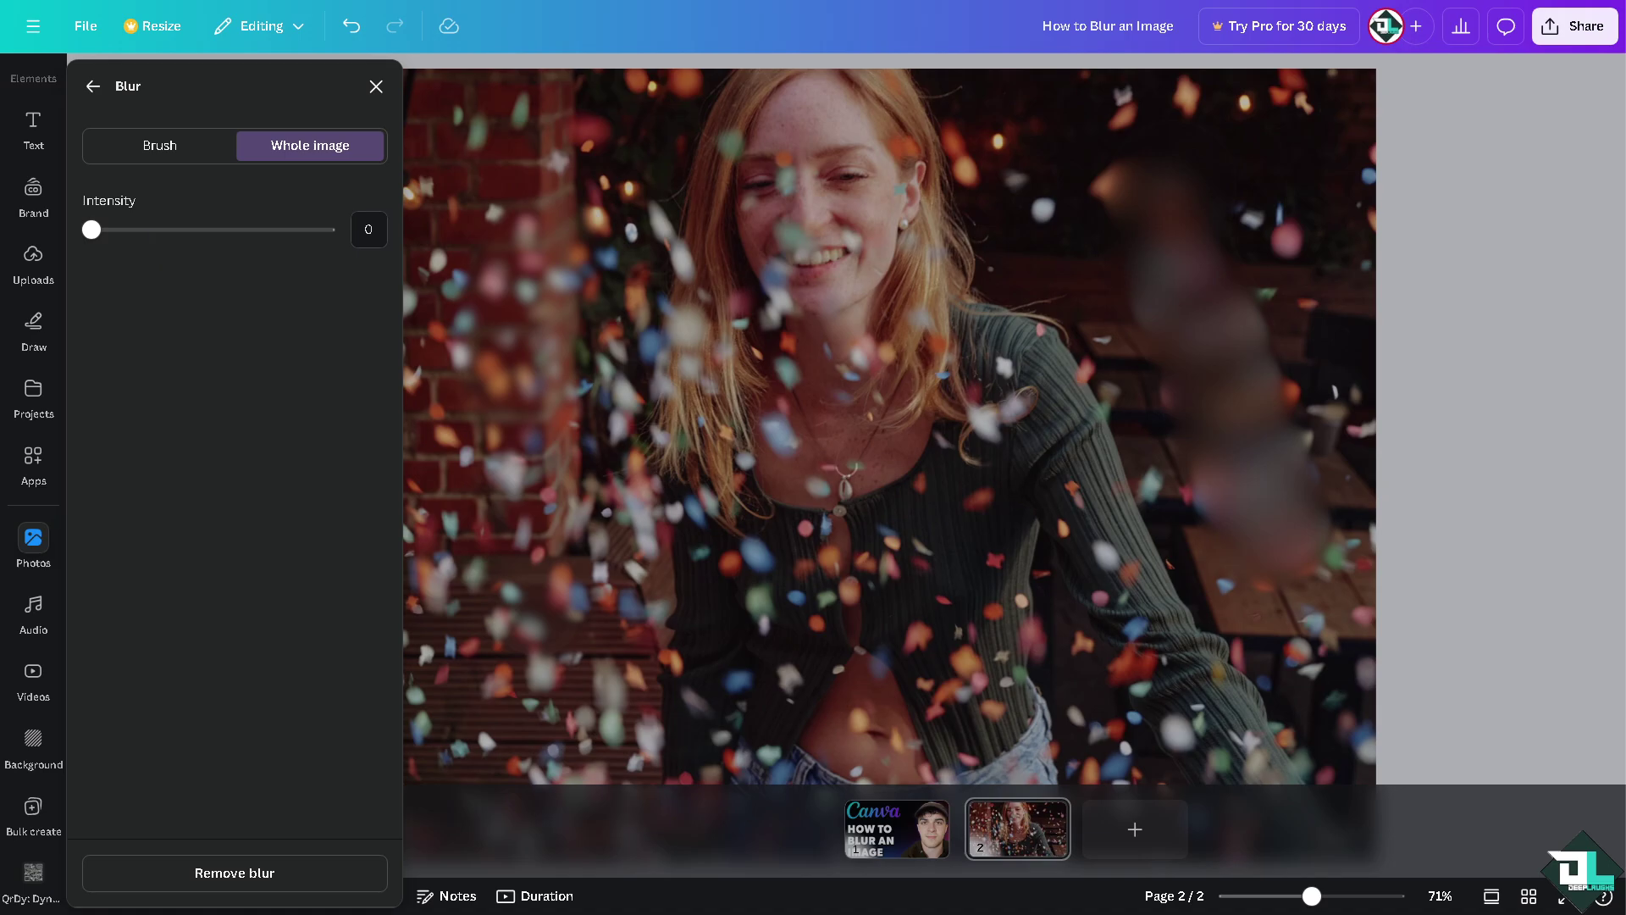
left_click(147, 230)
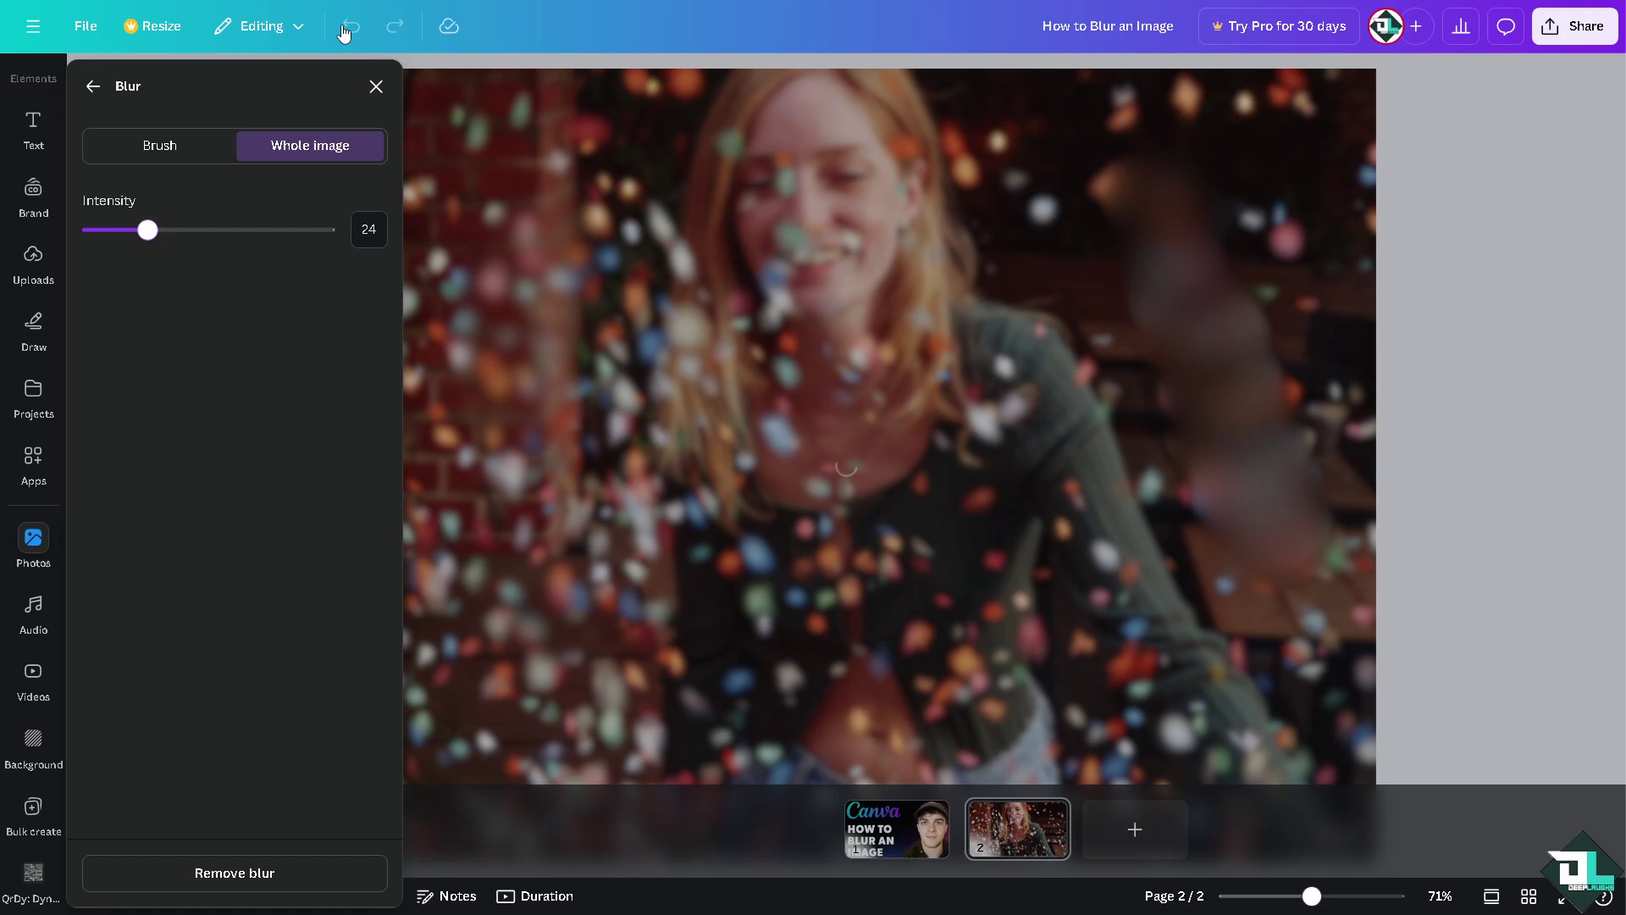
left_click(229, 230)
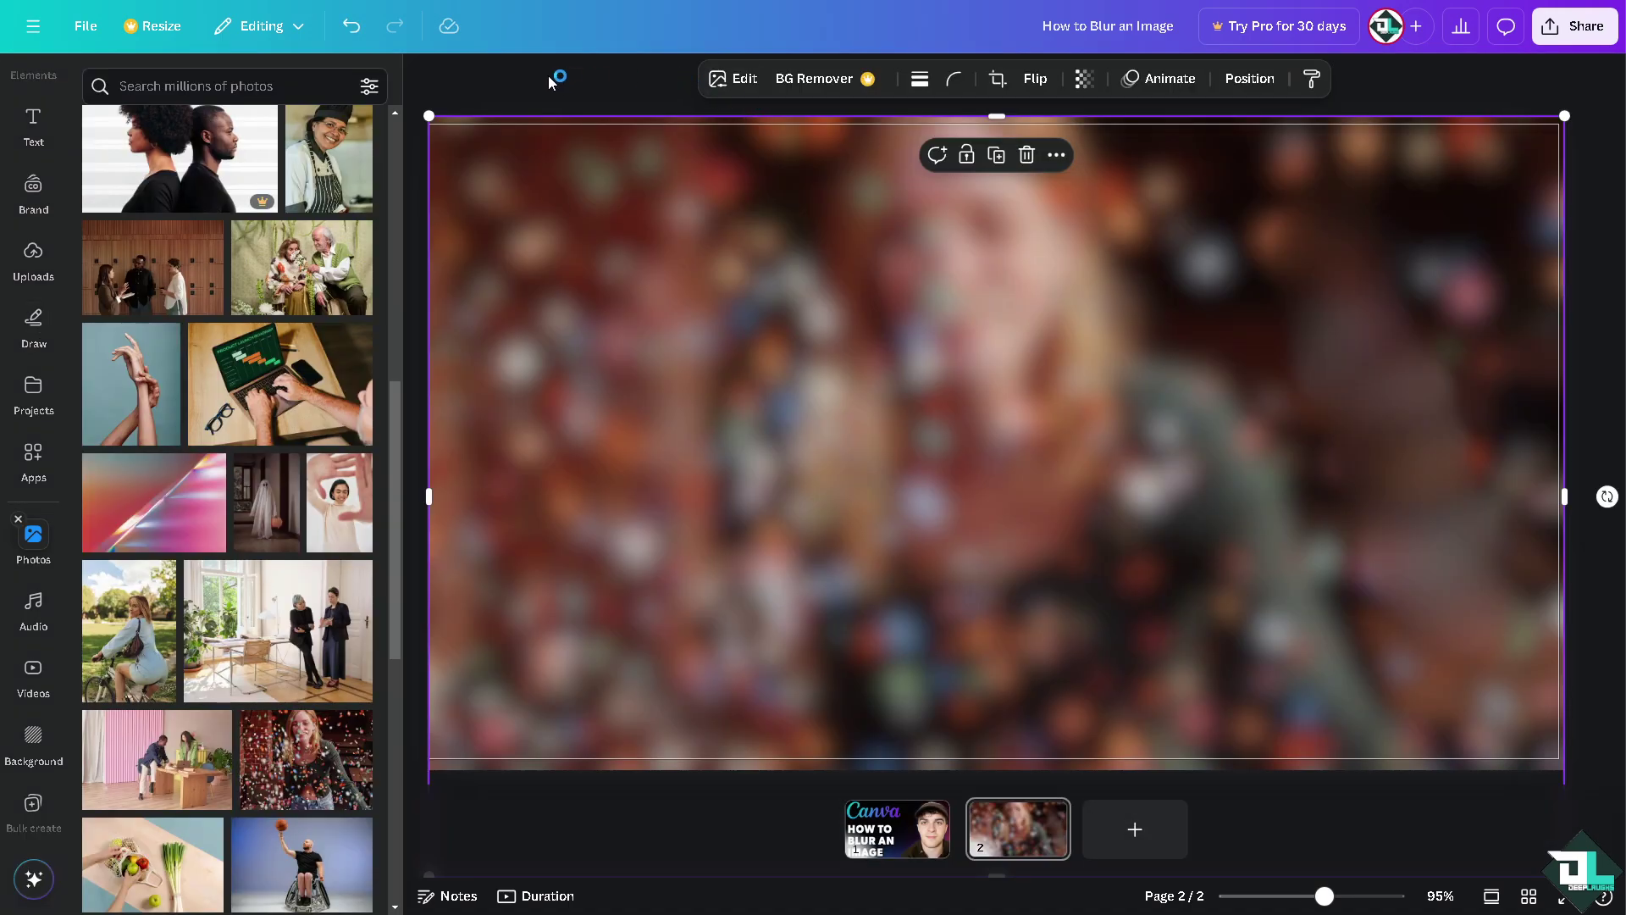
left_click(1558, 33)
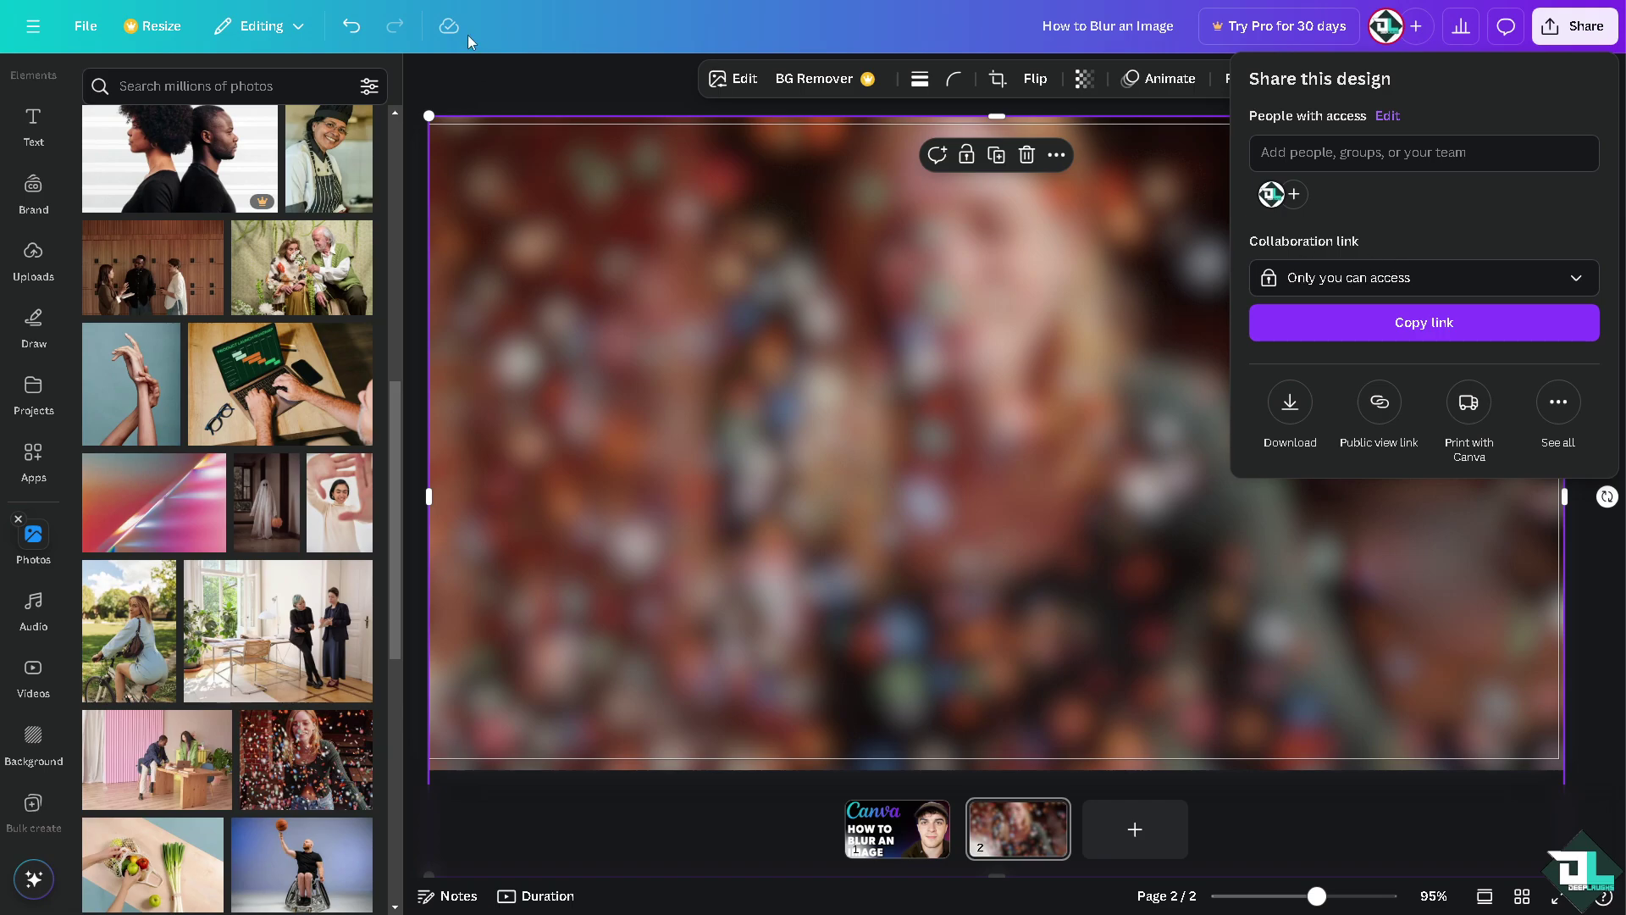
left_click(353, 28)
left_click(353, 31)
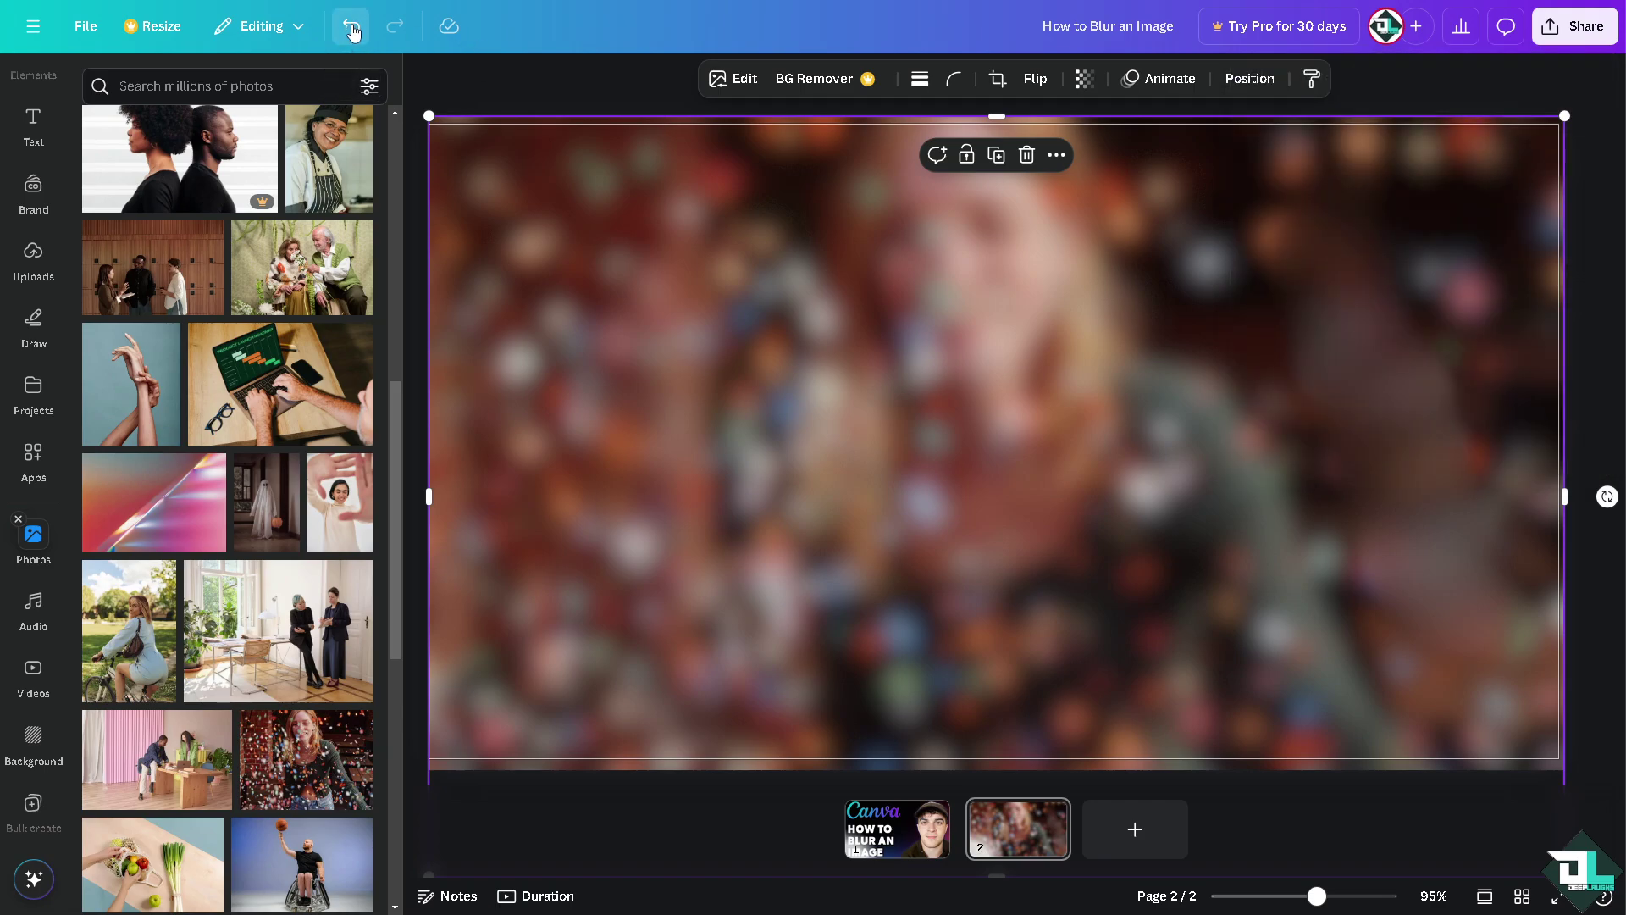